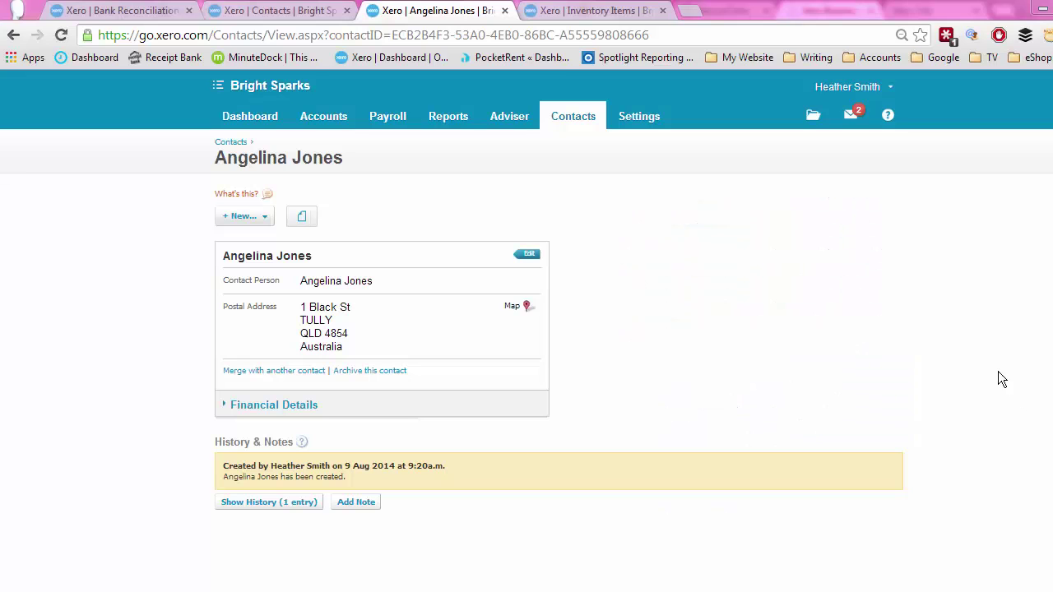
Step: Start a new sales invoice and address it to the customer who made the ring order
left_click(594, 130)
left_click(330, 120)
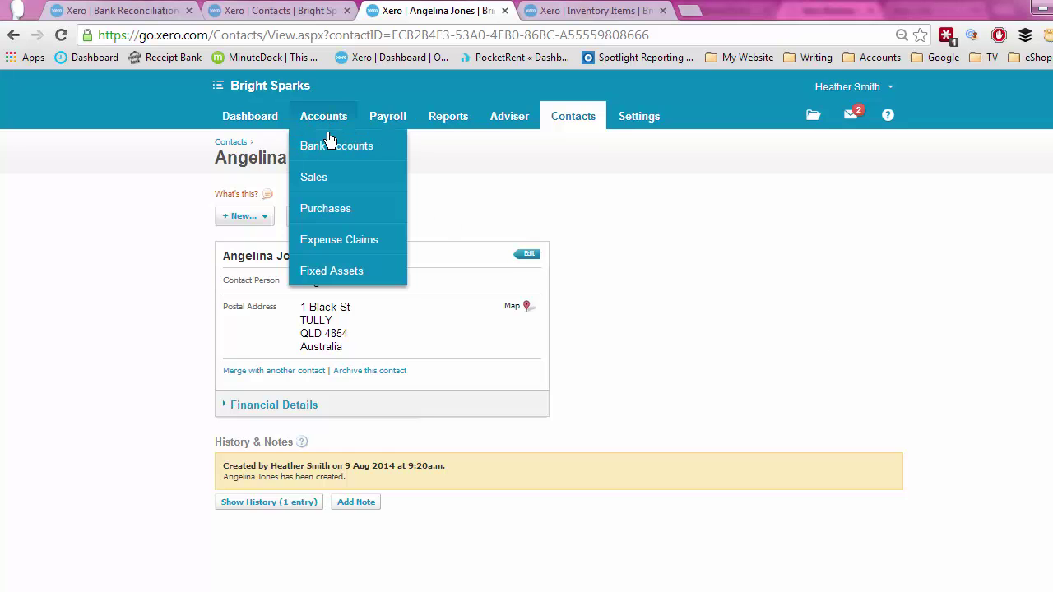
left_click(312, 177)
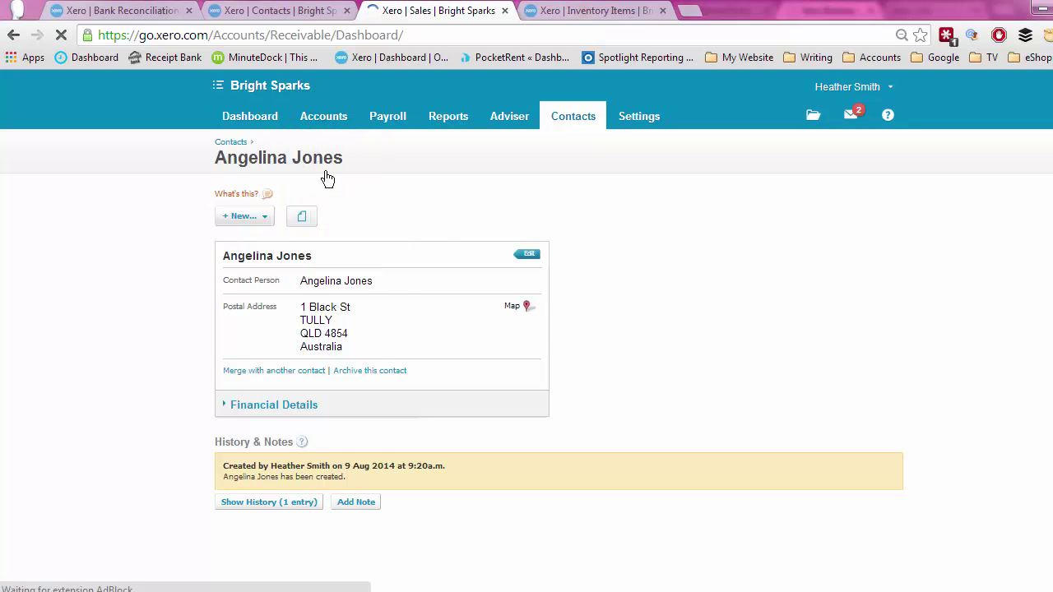
left_click(235, 204)
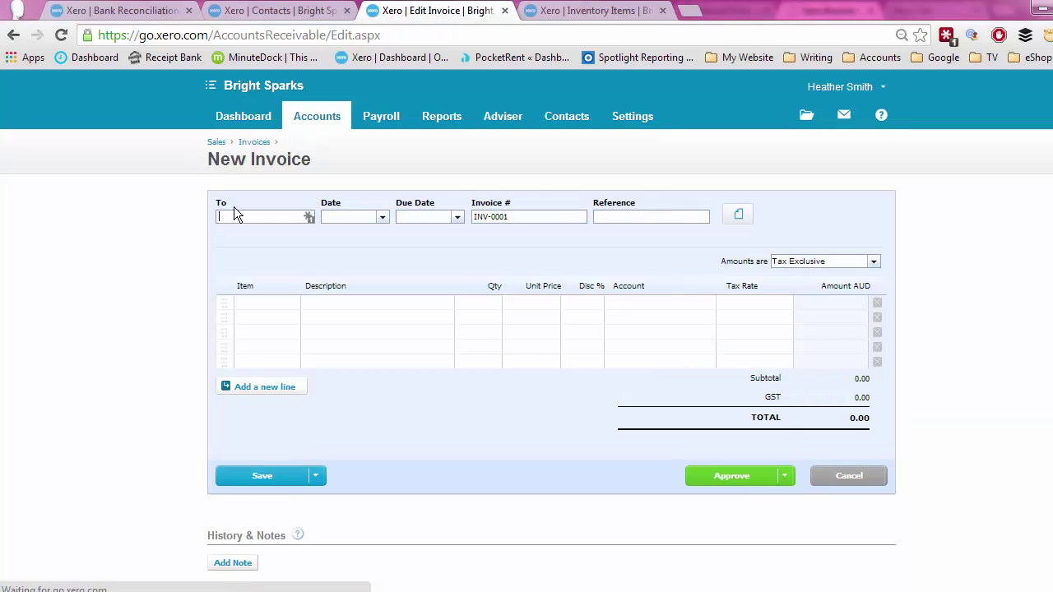
type("Ang")
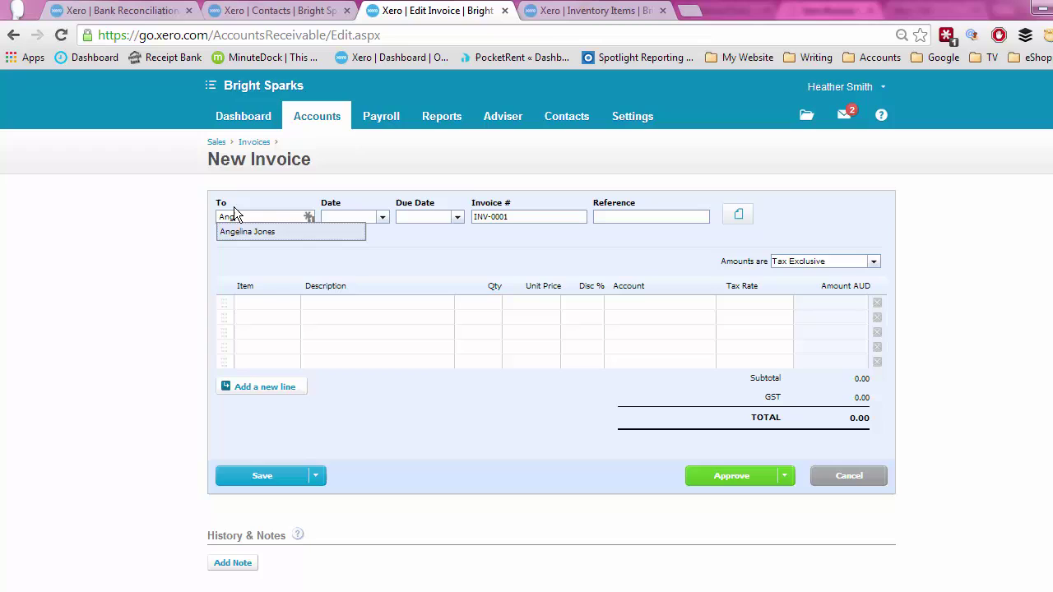
left_click(285, 233)
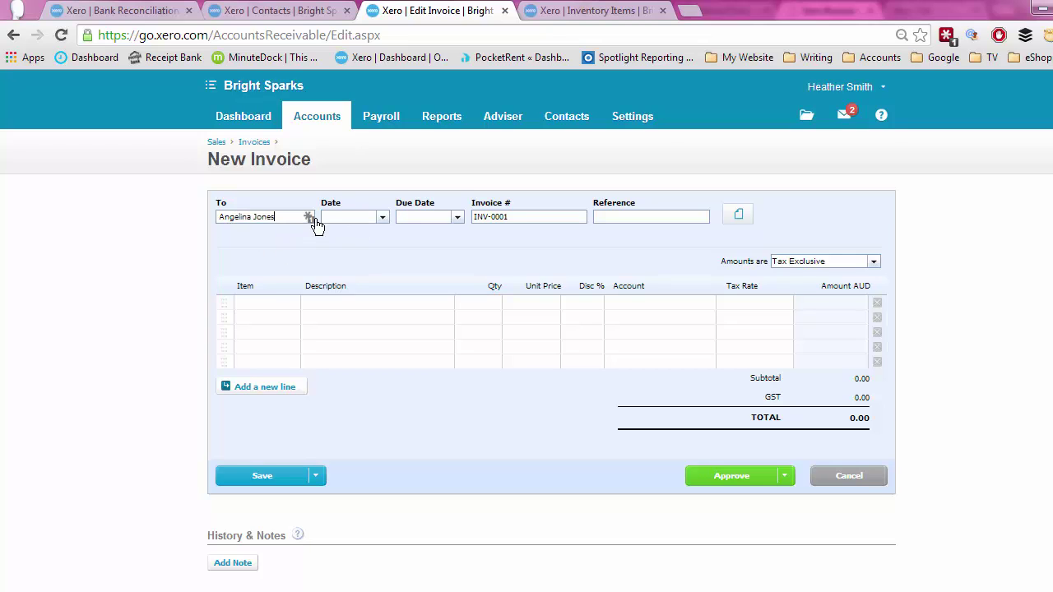
Step: Set the invoice date to 1 Jul 2014 and the due date to 30 Aug 2014
type("1.7.14")
key("Tab")
type("30")
key("Tab")
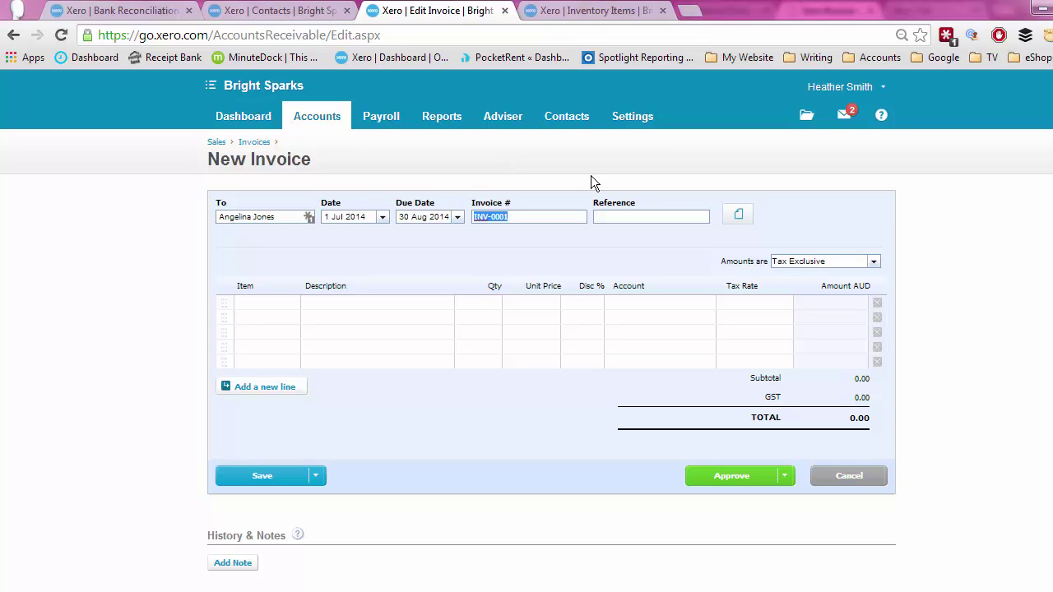
Step: Copy the customer's full name from the invoice recipient into the reference
left_click(277, 219)
right_click(235, 219)
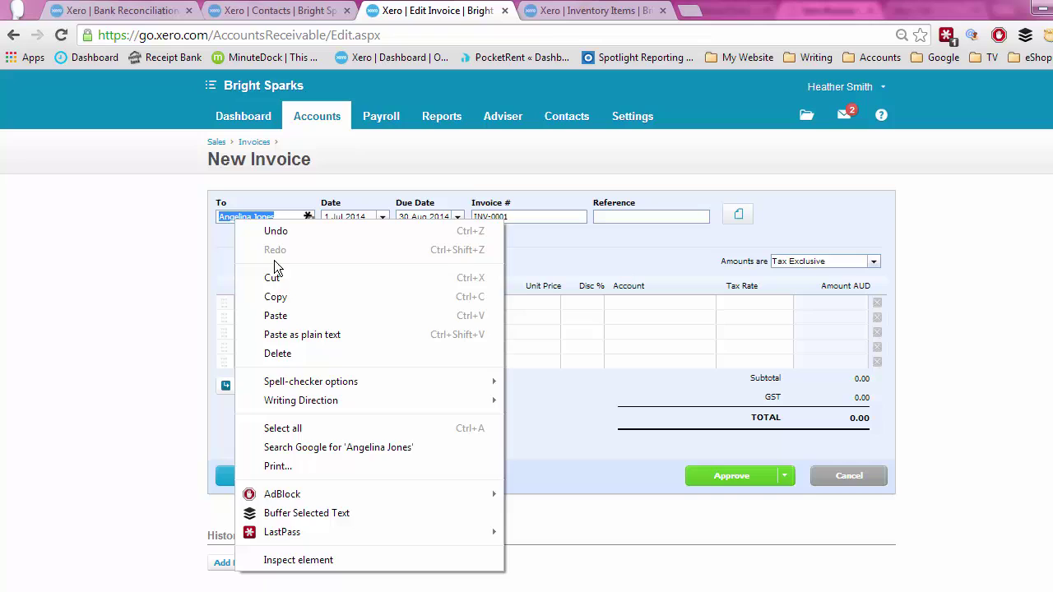
left_click(276, 297)
right_click(622, 209)
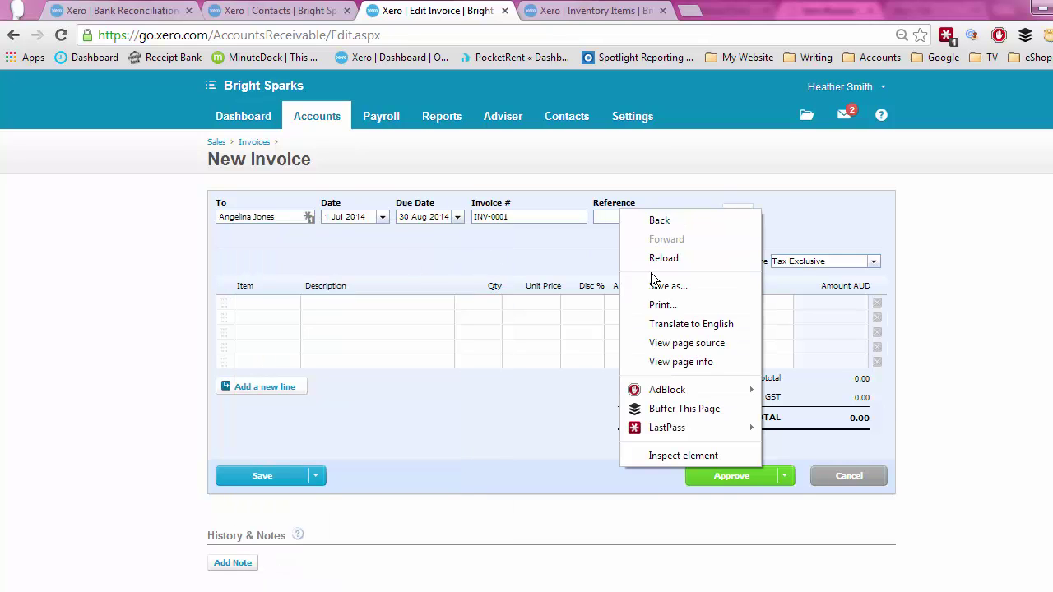
left_click(568, 219)
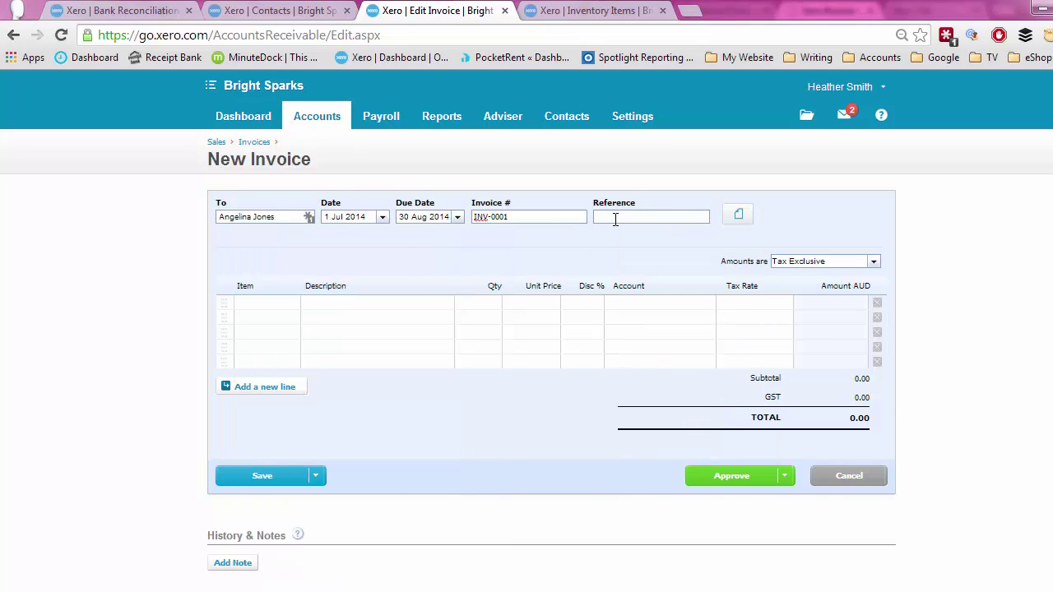
right_click(615, 220)
left_click(657, 312)
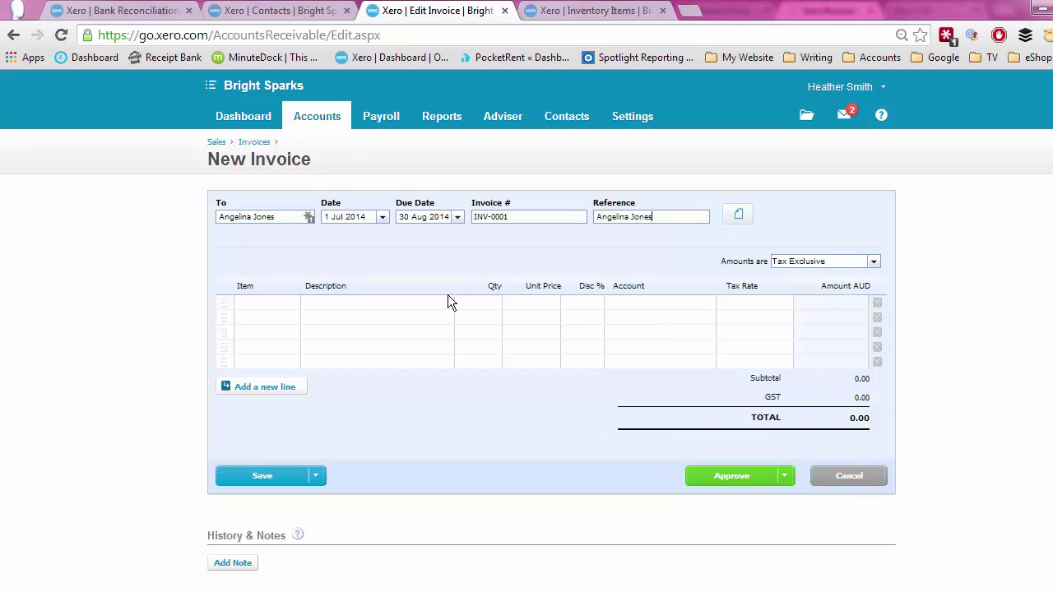
Step: Add the ER engagement ring item to the invoice's first line with a unit price of 6000
left_click(262, 306)
type("er")
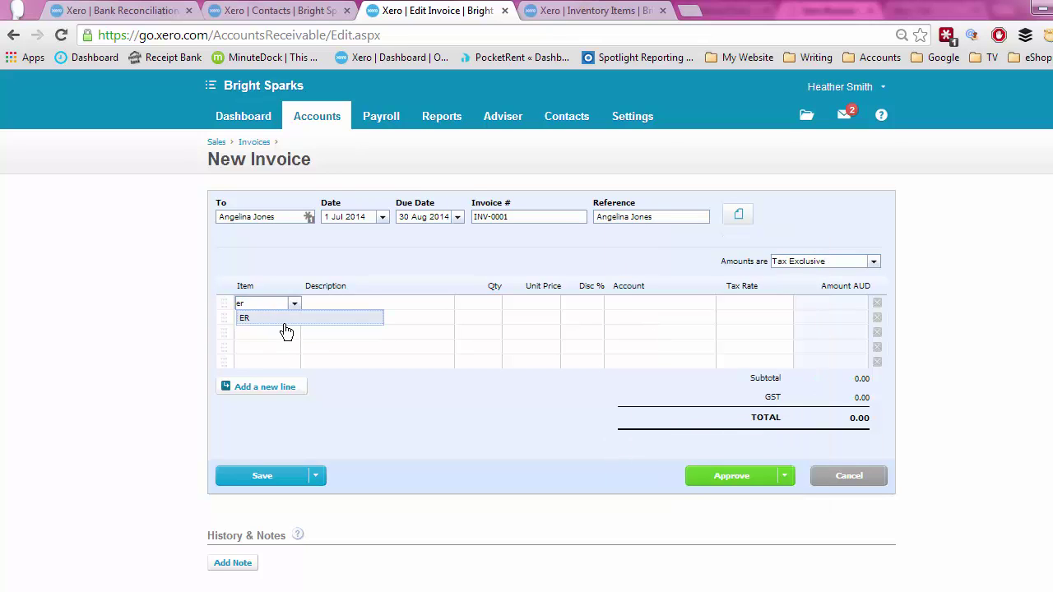
left_click(286, 325)
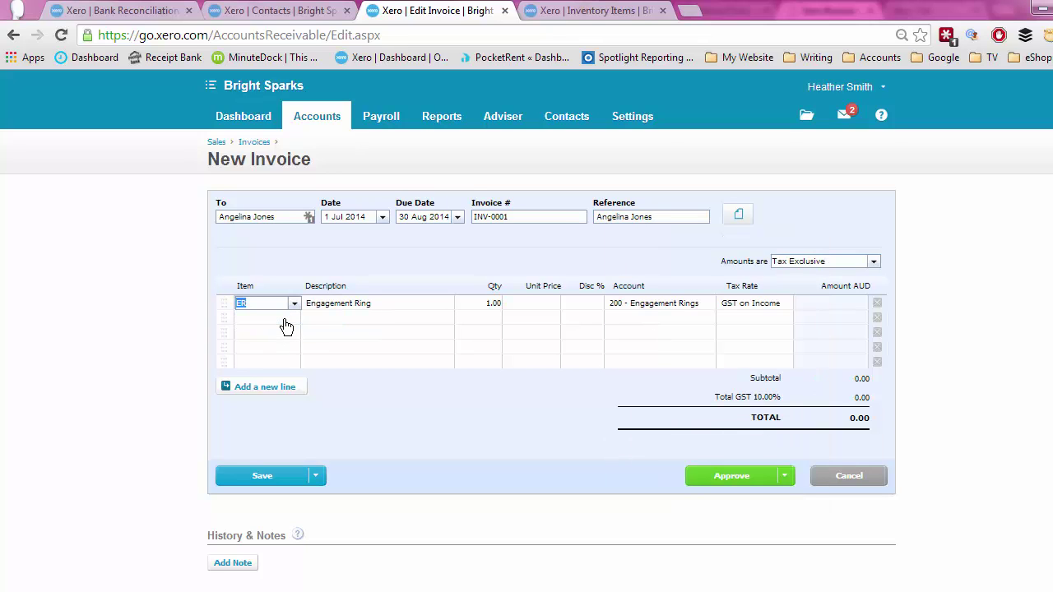
left_click(531, 304)
type("60000")
key("BackSpace")
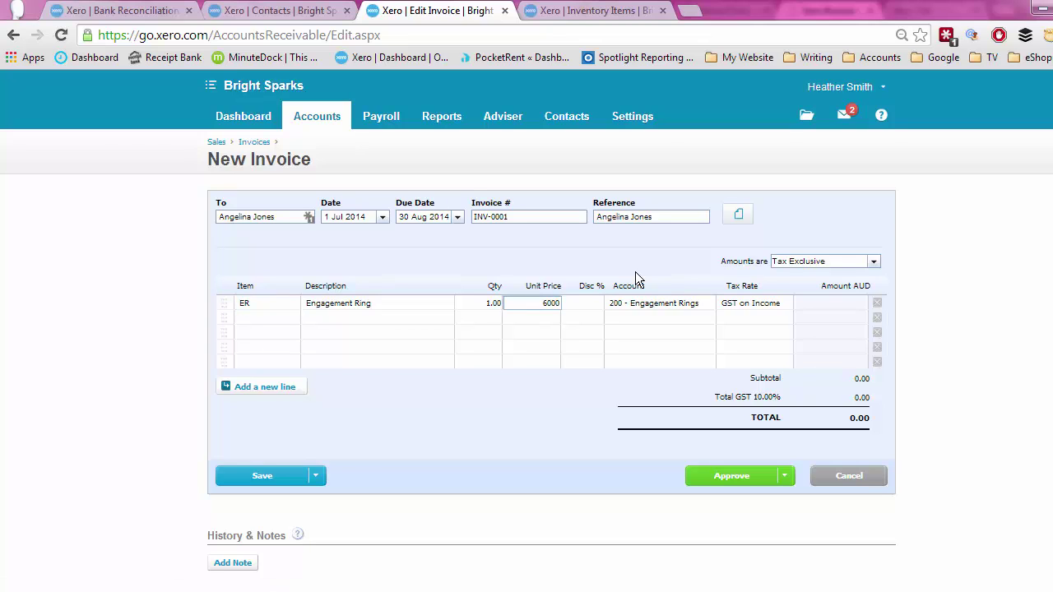
key("Tab")
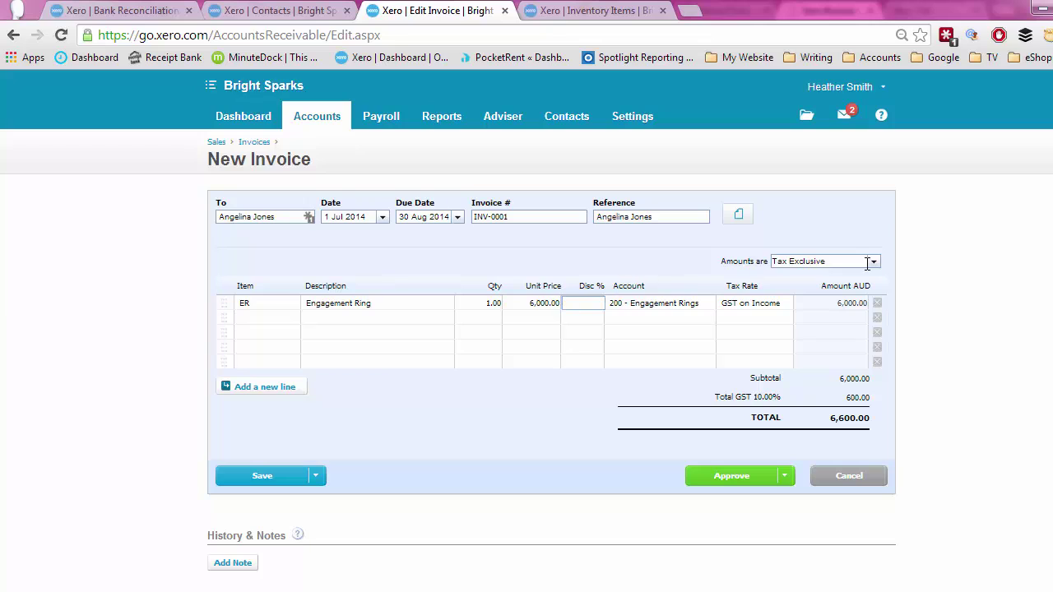
Step: Make the invoice amounts Tax Inclusive and approve the invoice
left_click(874, 261)
left_click(808, 293)
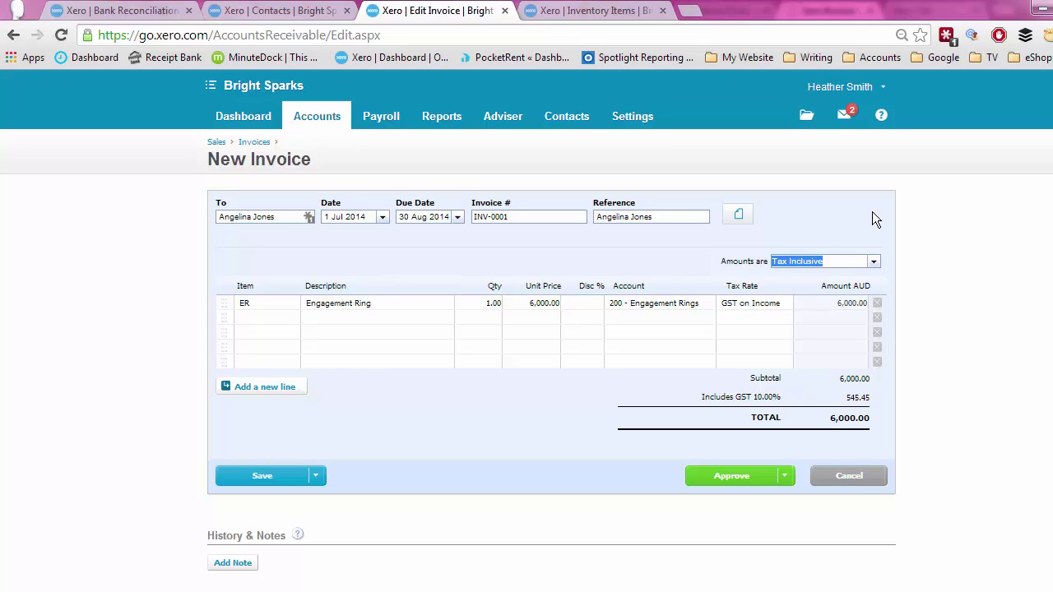
left_click(731, 477)
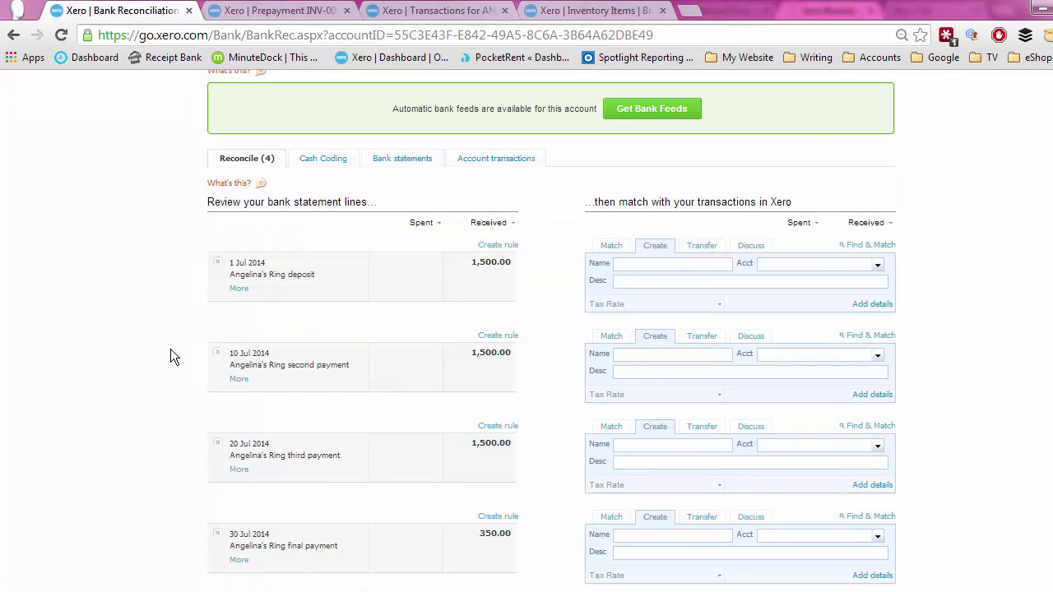
Step: Open the full details of the 1 Jul 2014 ring deposit statement line and record it as a Prepayment
scroll(170, 349, "down", 1)
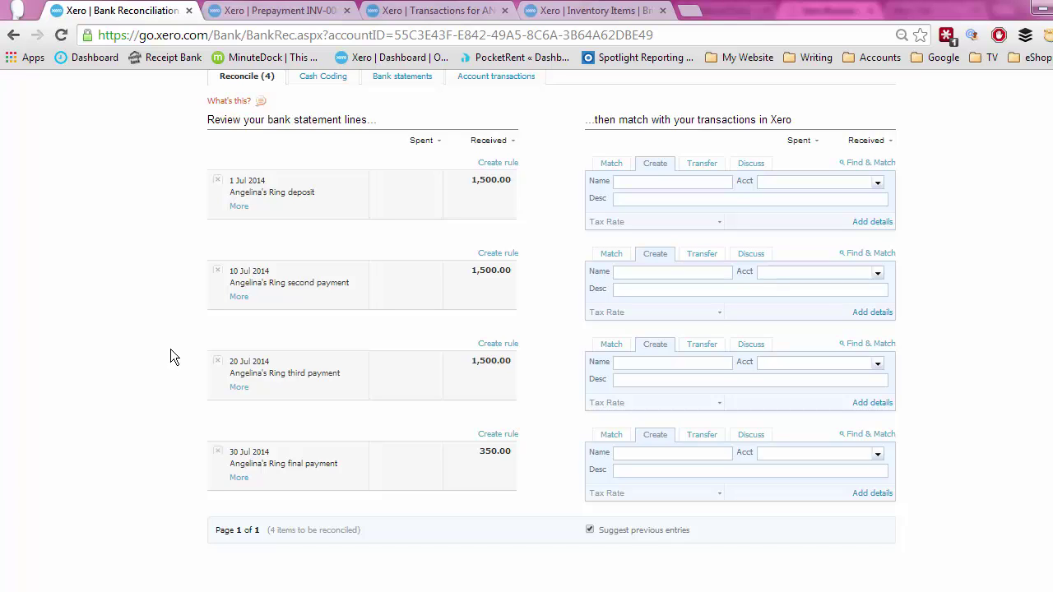
left_click(873, 222)
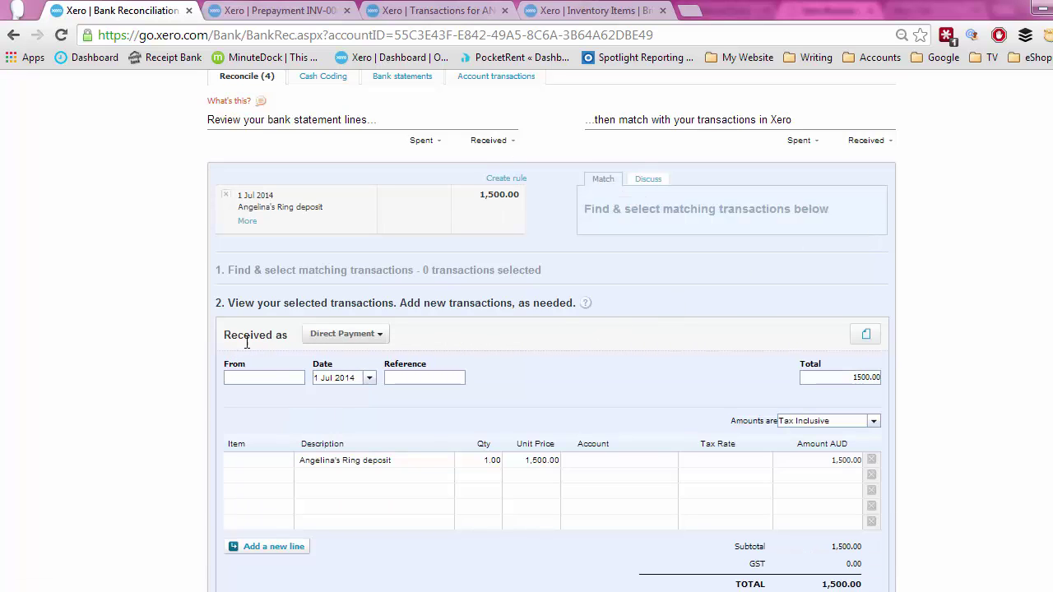
left_click(381, 336)
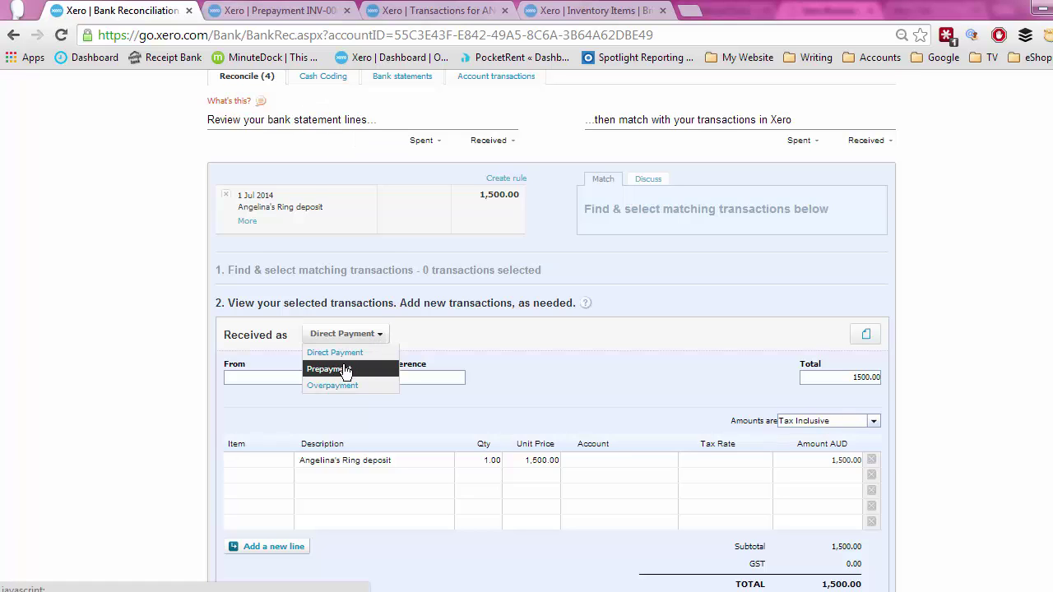
left_click(345, 370)
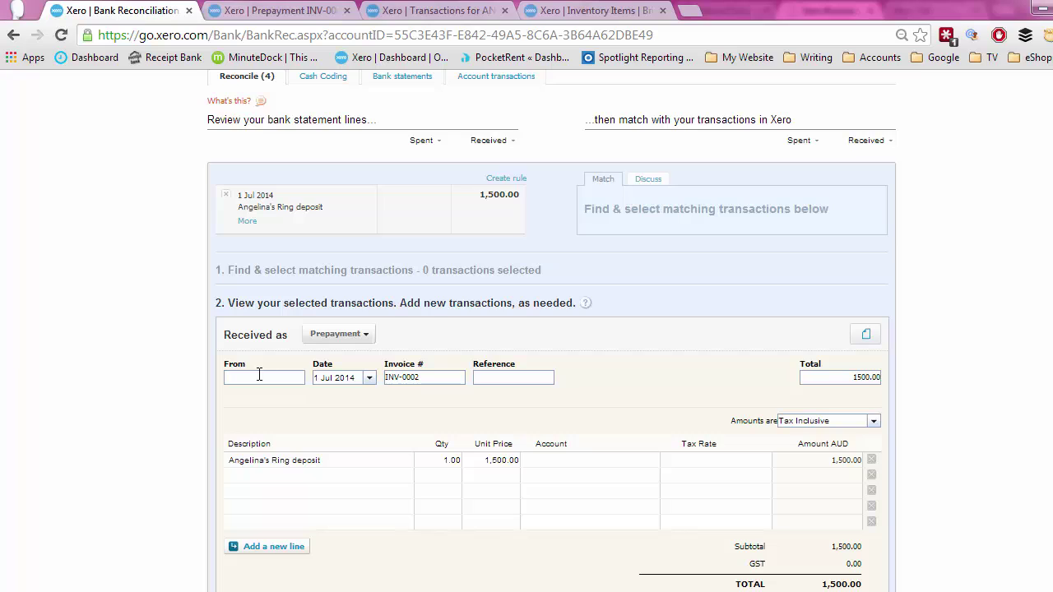
Step: Select the customer as payer of the ring deposit and assign its line to account 810 - Customer Deposit
left_click(259, 376)
type("ang")
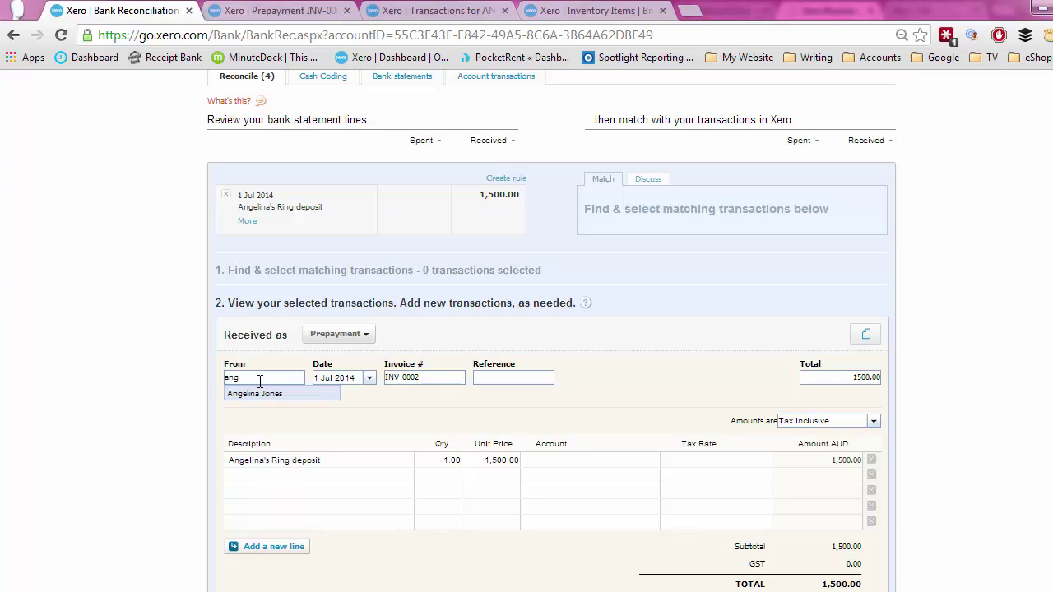
left_click(269, 395)
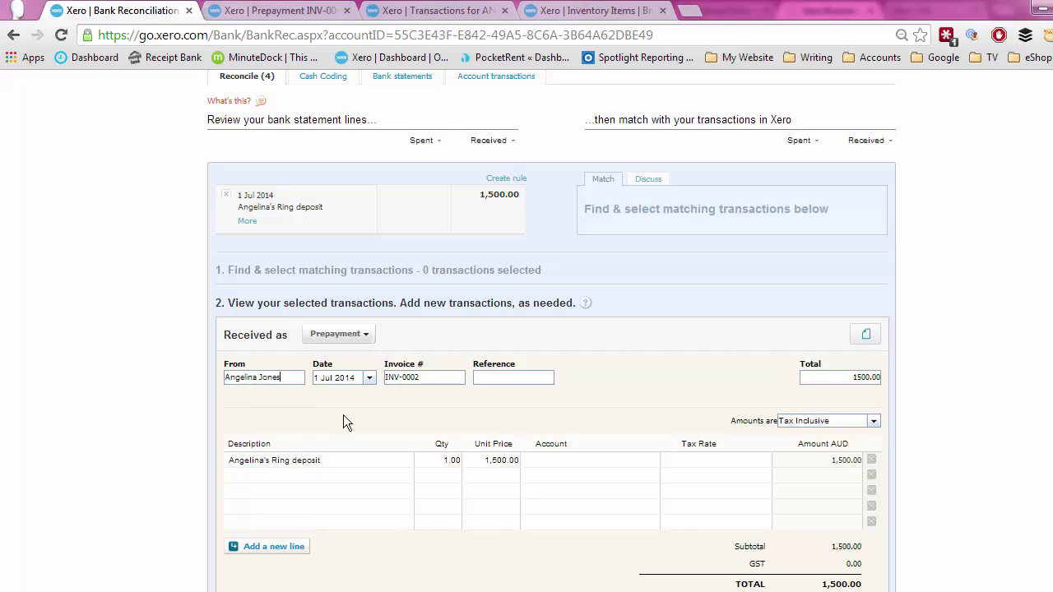
left_click(557, 457)
type("cust")
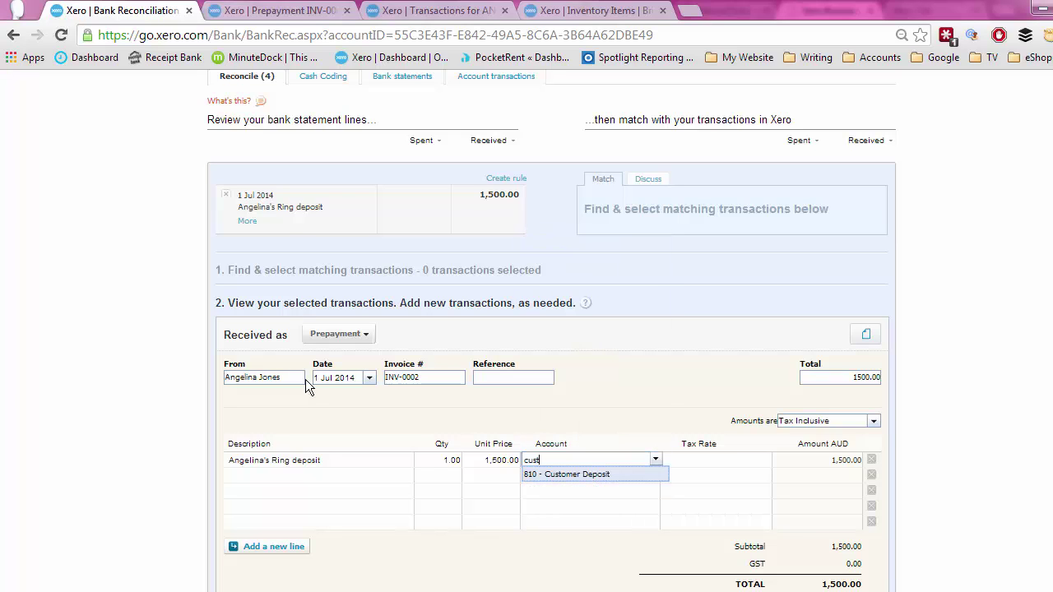
left_click(543, 475)
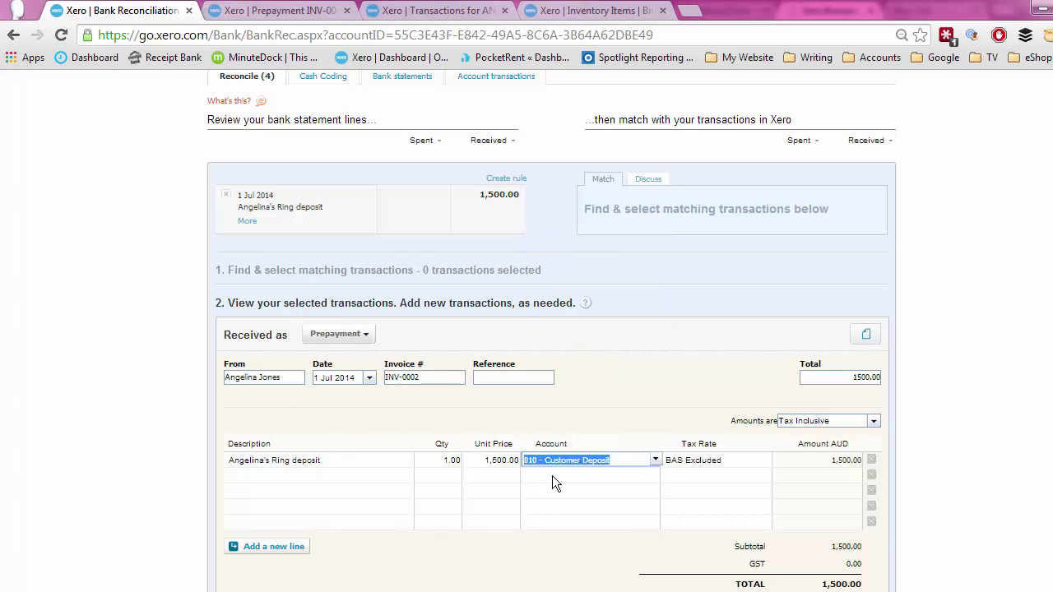
Step: Save the ring deposit prepayment and reconcile it with the 1 Jul 2014 statement line
scroll(552, 475, "down", 2)
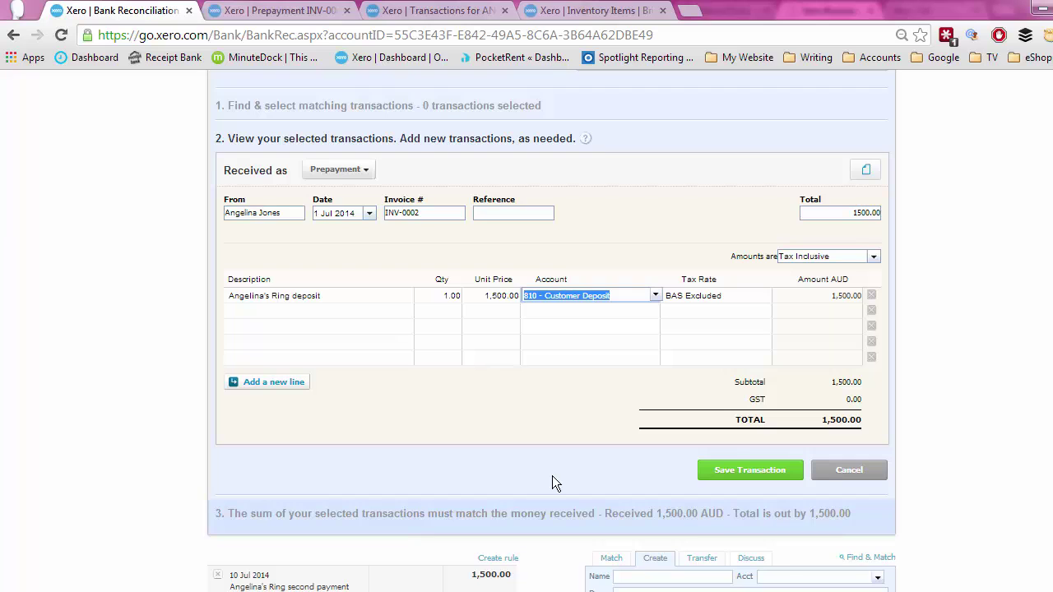
left_click(762, 472)
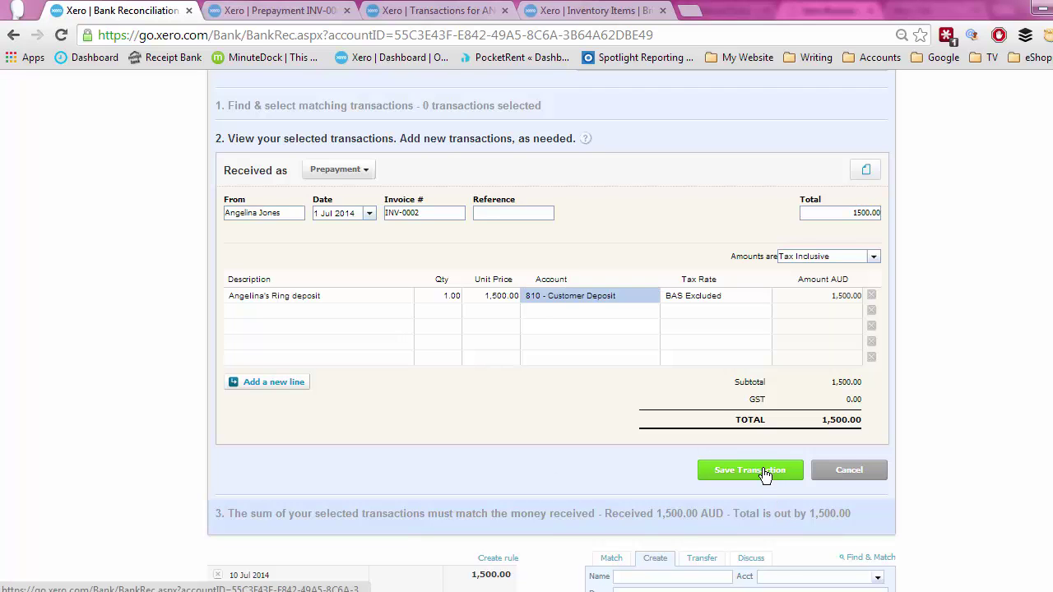
scroll(764, 470, "up", 2)
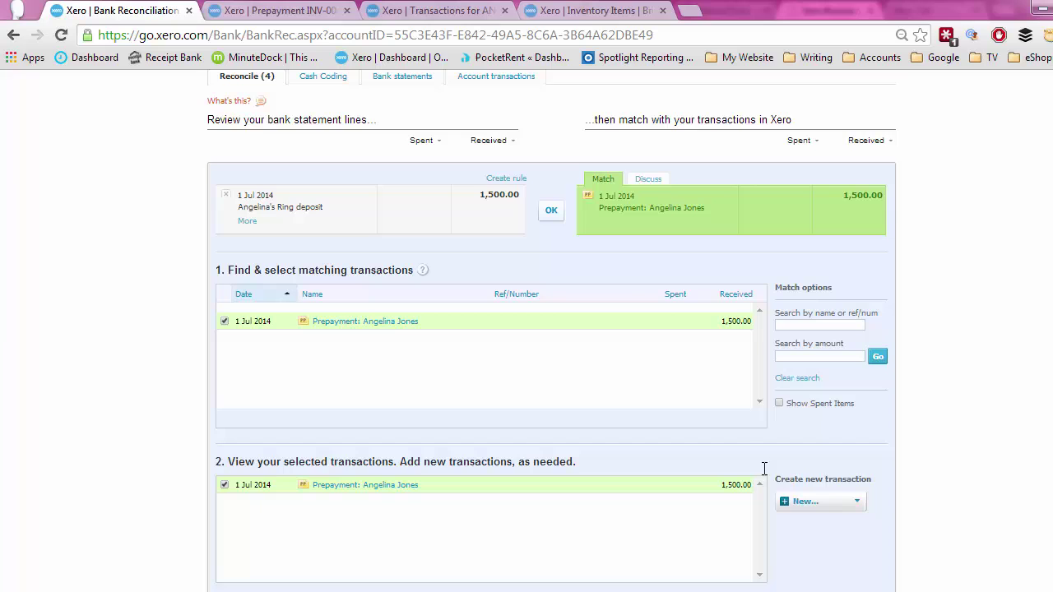
left_click(552, 212)
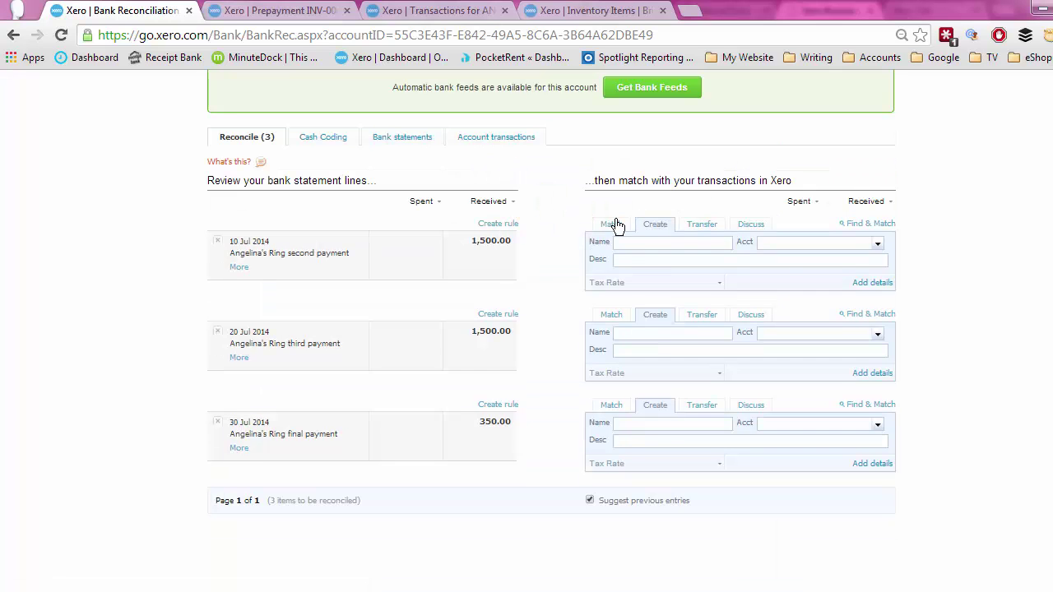
Step: Record the 10 Jul 2014 second ring payment as a Prepayment received from the customer
left_click(872, 283)
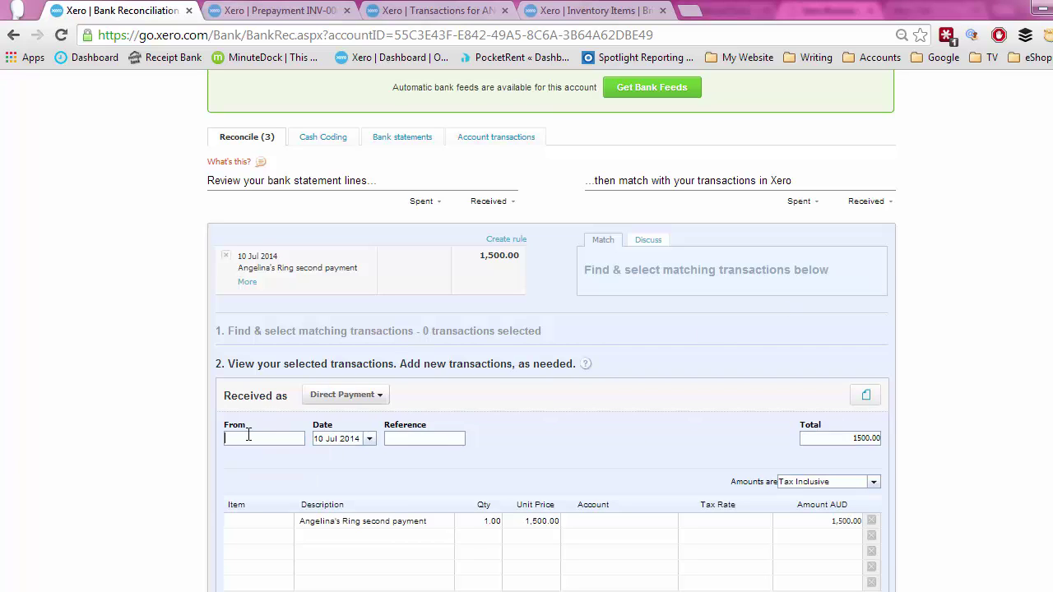
left_click(376, 399)
left_click(324, 430)
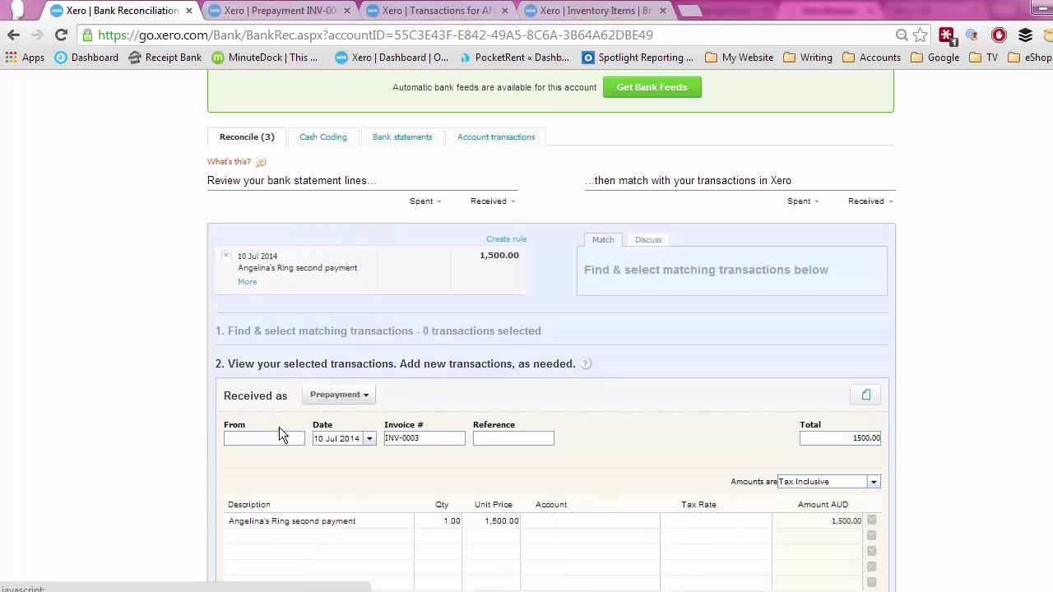
type("ang")
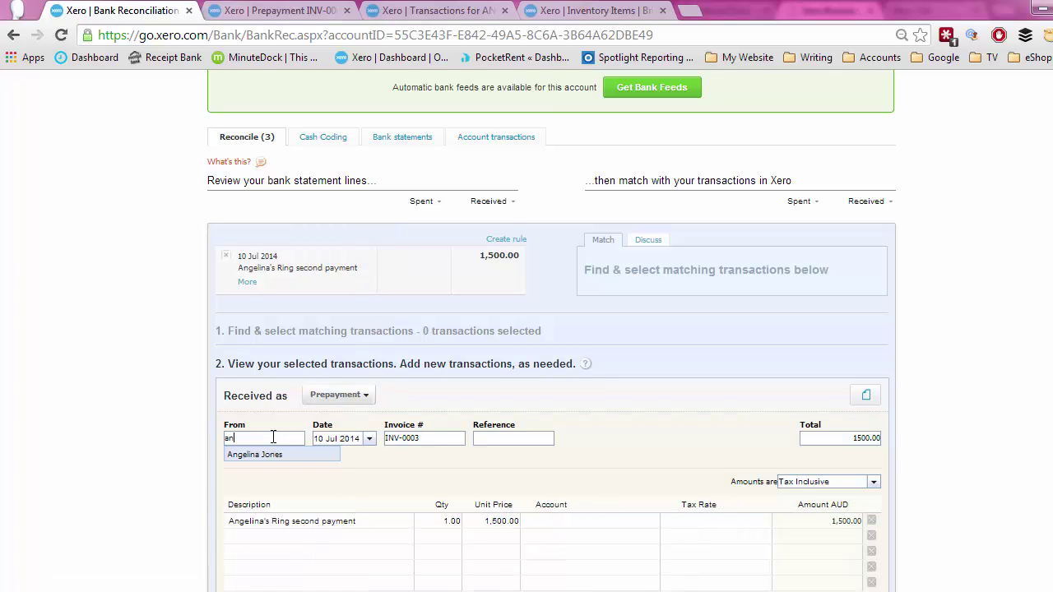
left_click(276, 454)
Step: Assign the second ring payment to account 810 - Customer Deposit and save the transaction
scroll(282, 463, "down", 2)
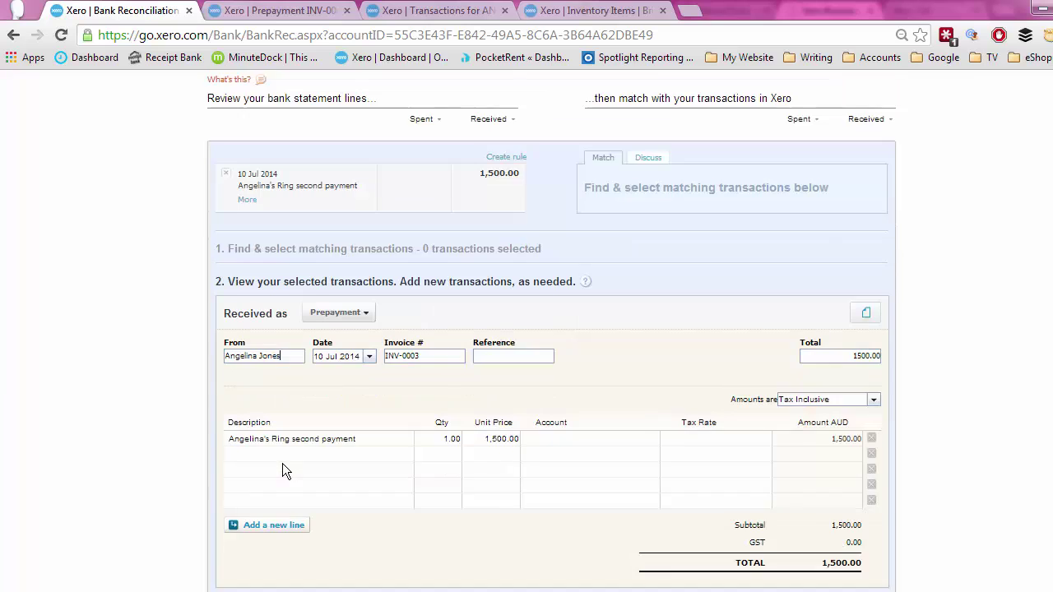
left_click(550, 356)
type("cust")
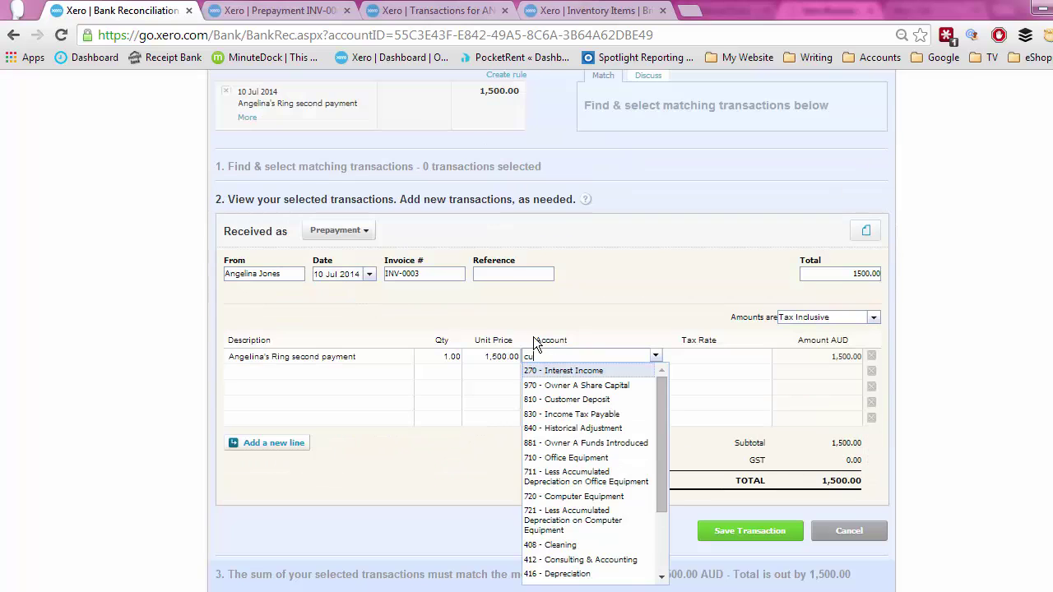
left_click(574, 371)
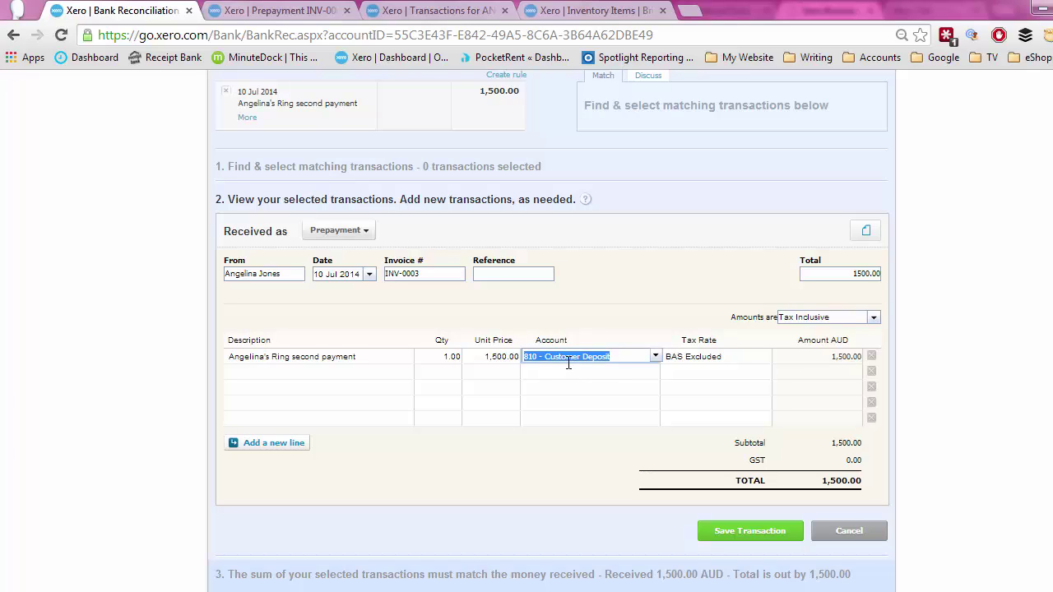
left_click(745, 535)
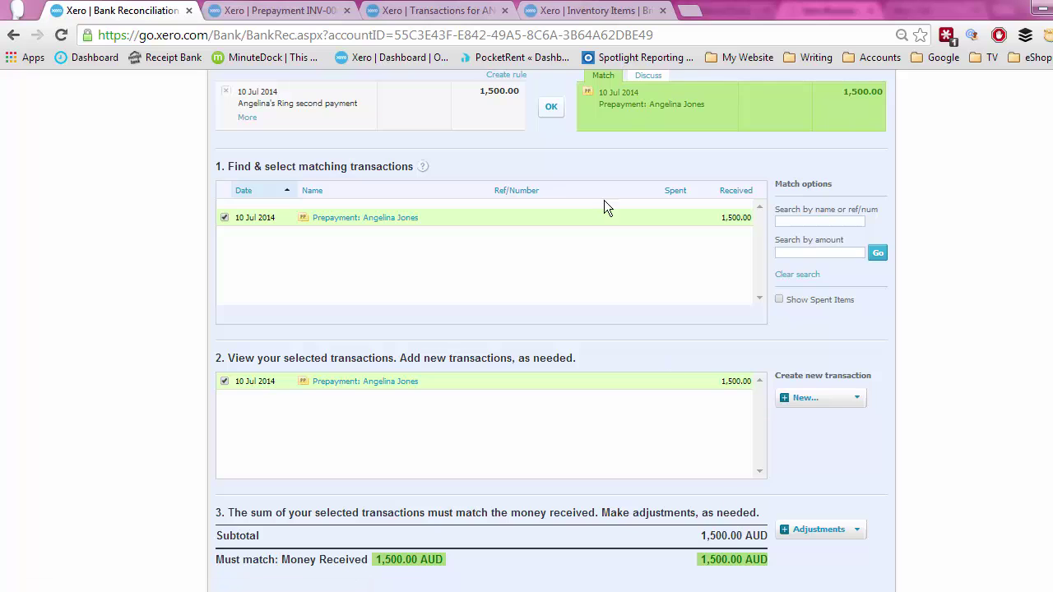
Step: Reconcile the second ring payment and record the 20 Jul 2014 third payment as a Prepayment received from the customer
left_click(552, 111)
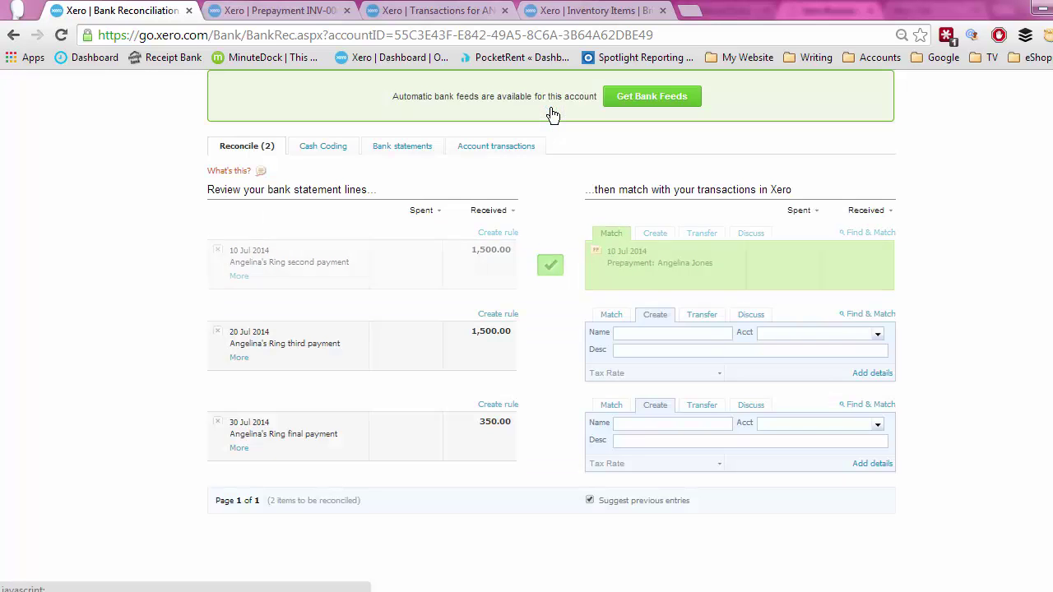
left_click(876, 376)
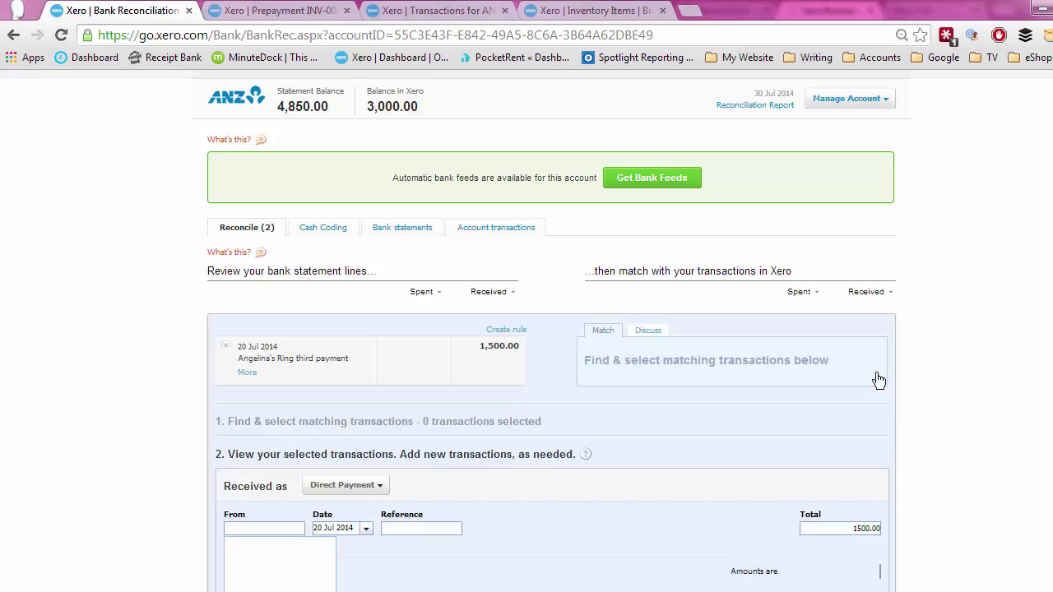
left_click(381, 491)
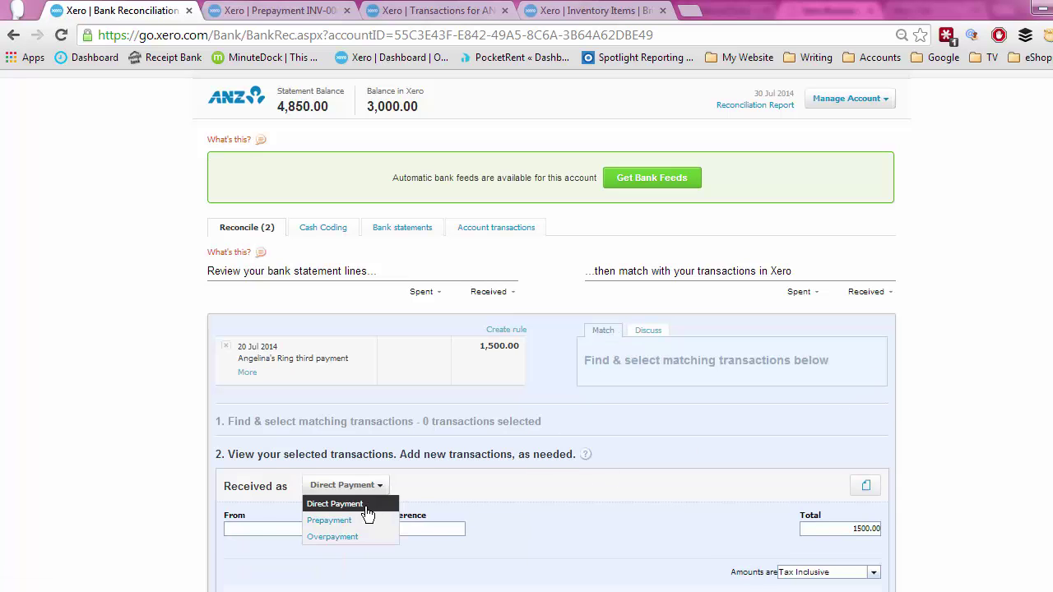
left_click(354, 520)
scroll(264, 466, "down", 1)
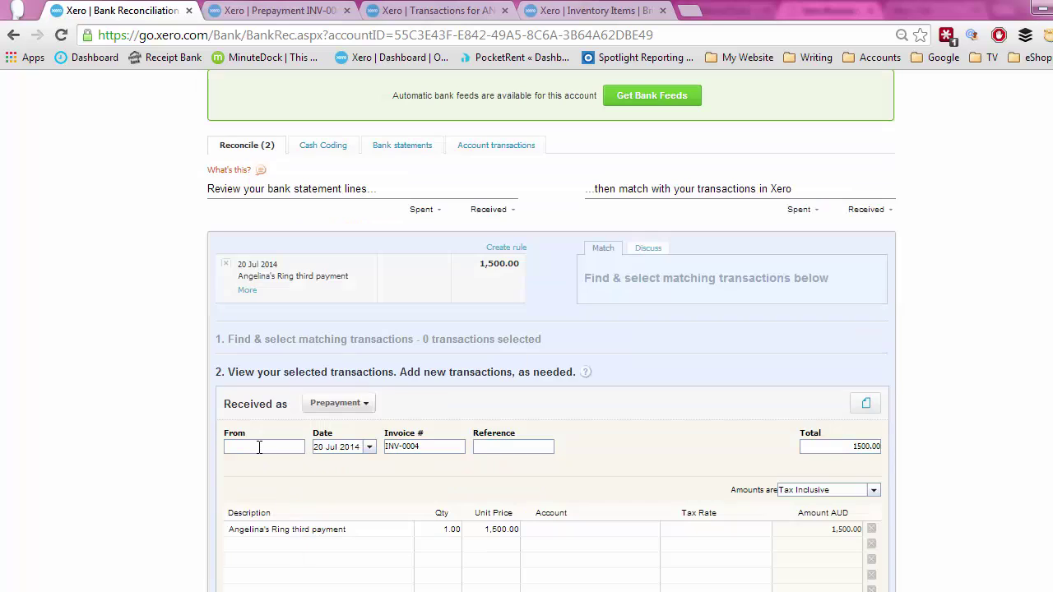
type("ang")
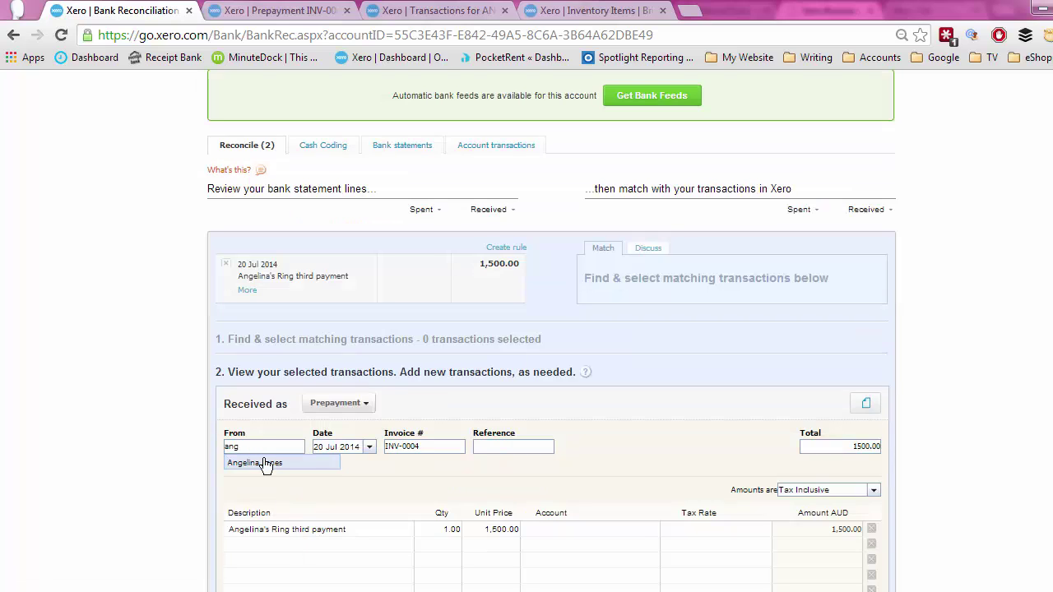
left_click(279, 465)
Step: Assign the third ring payment to account 810 - Customer Deposit and reconcile the saved prepayment with its statement line
scroll(277, 466, "down", 2)
left_click(592, 366)
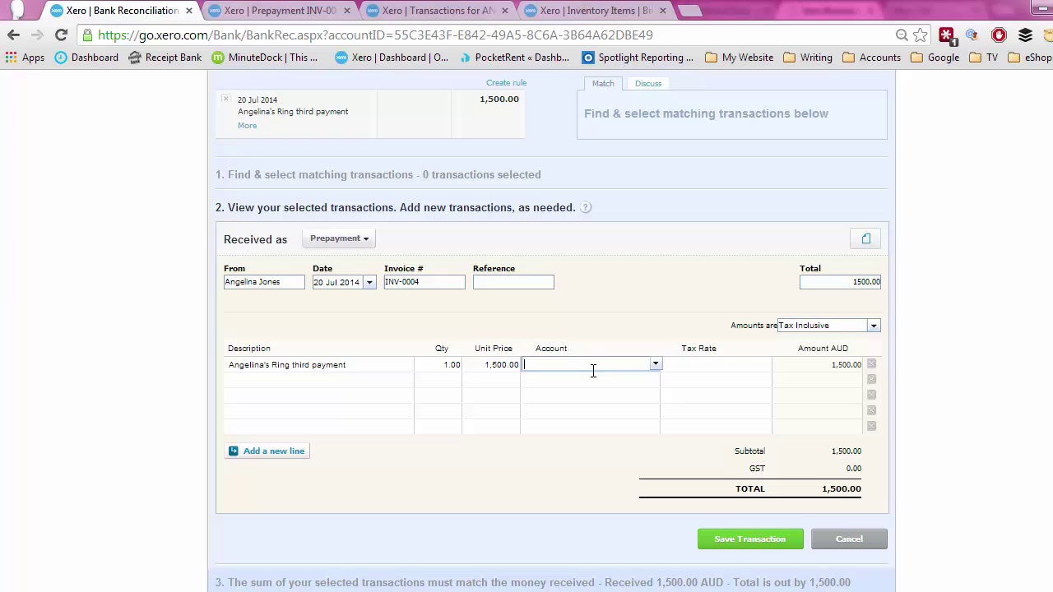
type("cus")
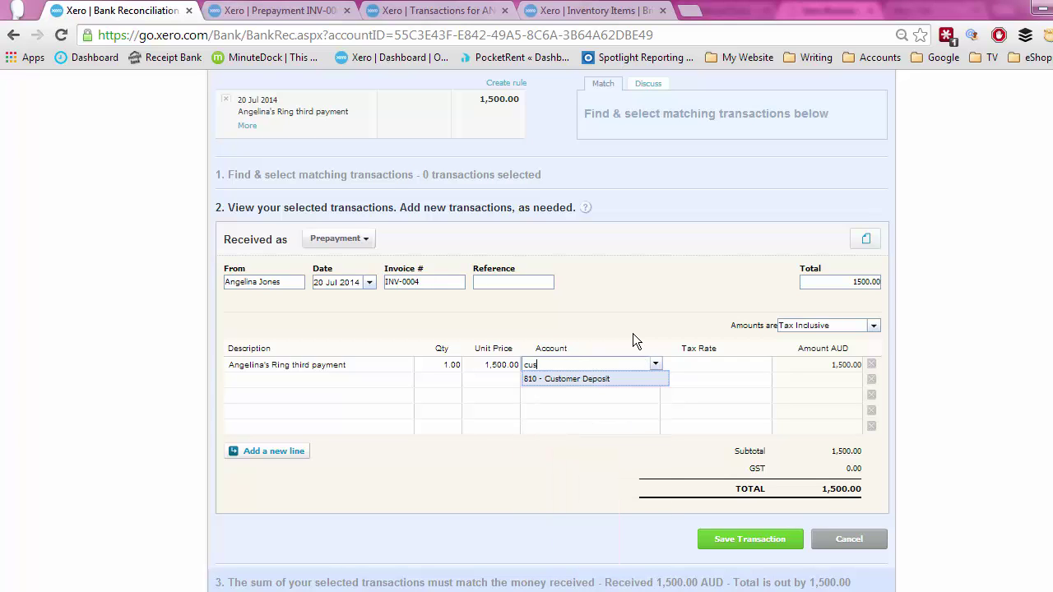
left_click(627, 380)
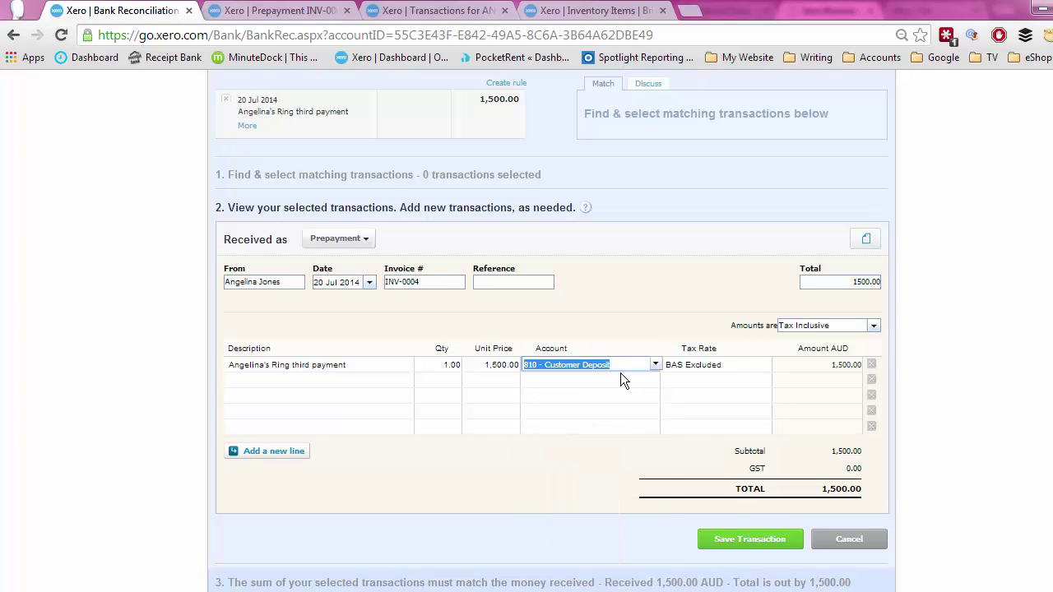
left_click(739, 539)
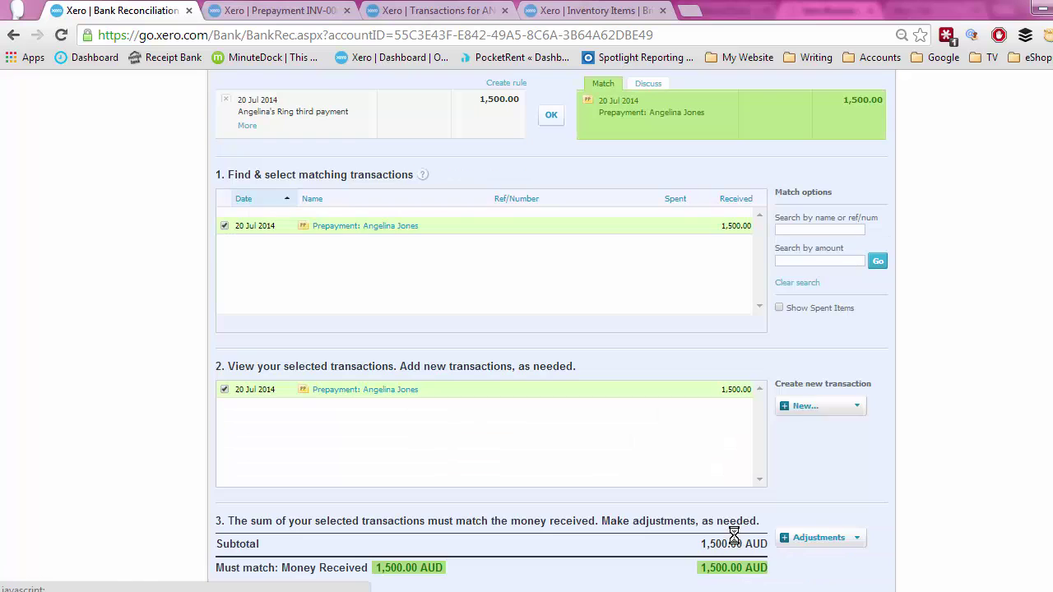
left_click(552, 119)
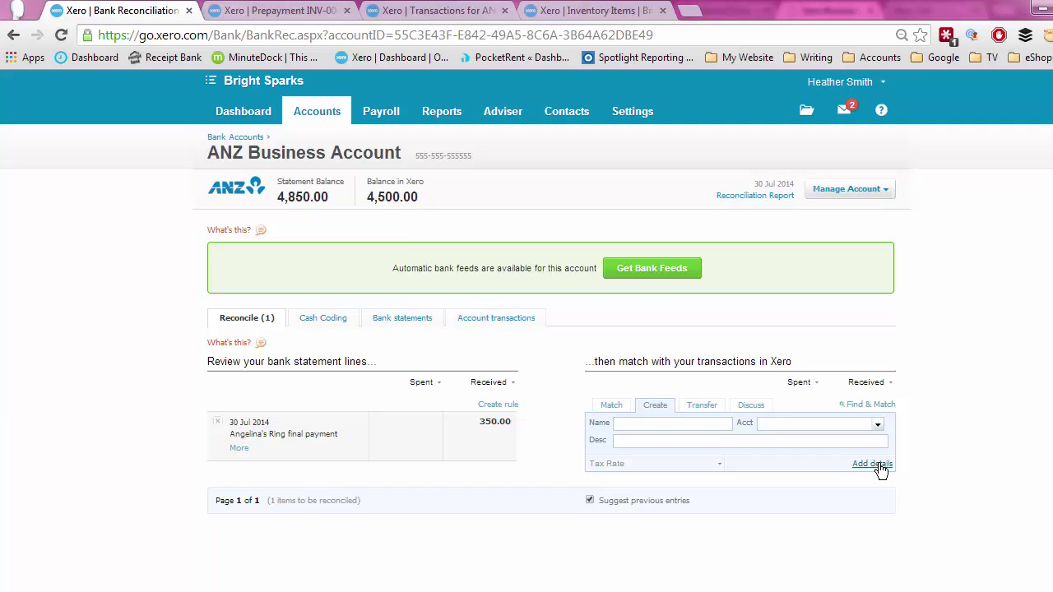
Step: Record the 30 Jul 2014 final ring payment as a Prepayment received from the customer
left_click(877, 464)
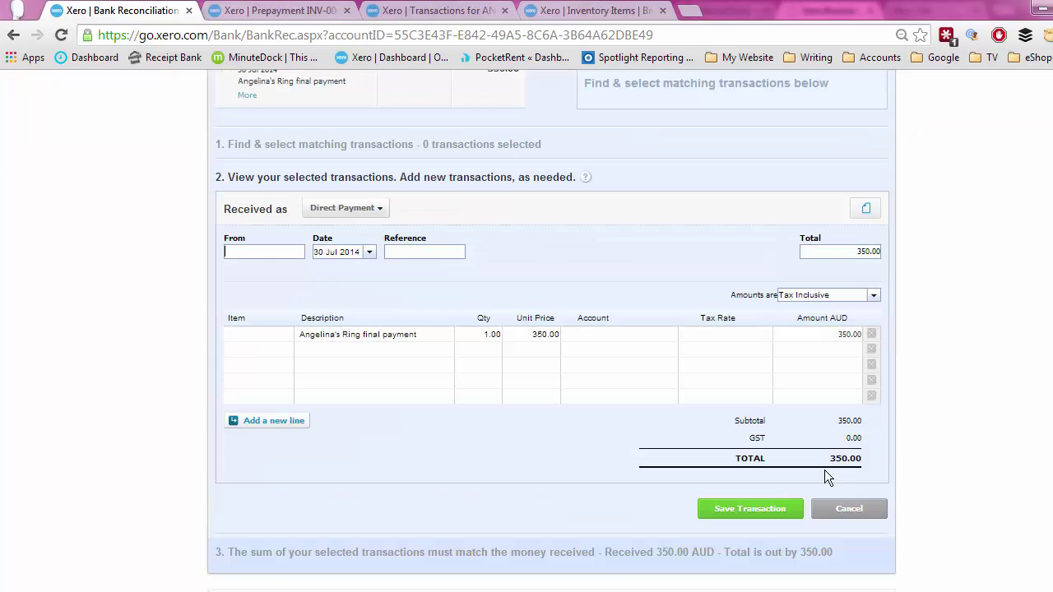
left_click(249, 249)
left_click(377, 210)
left_click(353, 245)
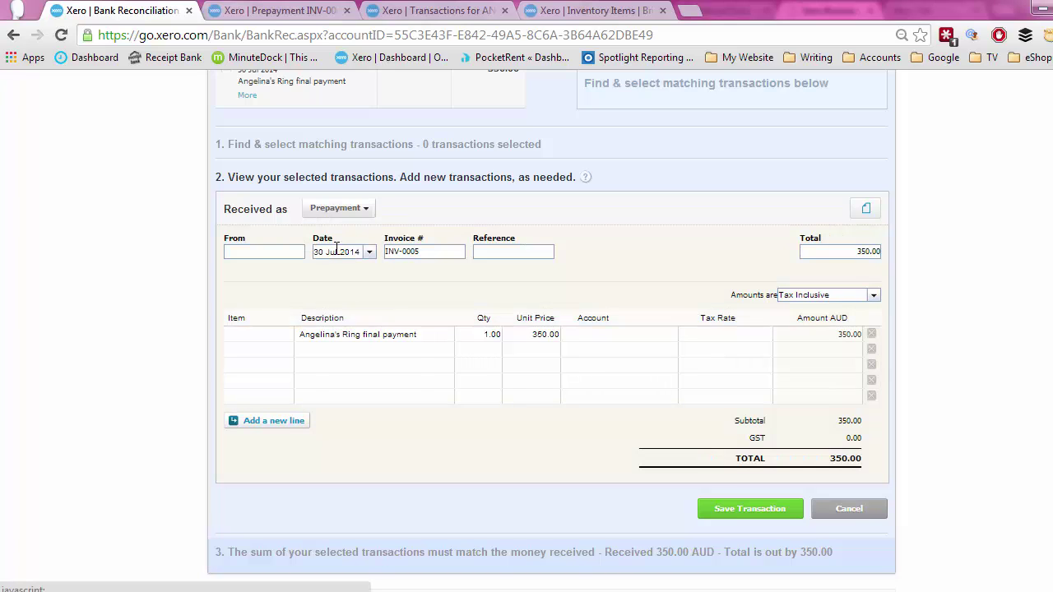
left_click(261, 251)
type("ang")
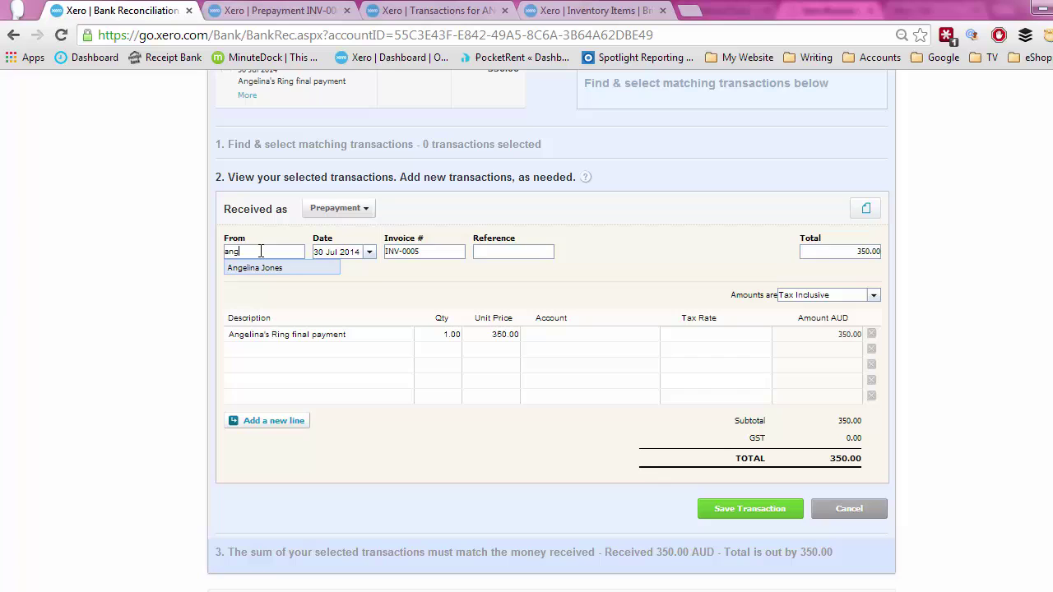
left_click(286, 272)
Step: Assign the final ring payment to account 810 - Customer Deposit and reconcile the saved prepayment with its statement line
left_click(564, 334)
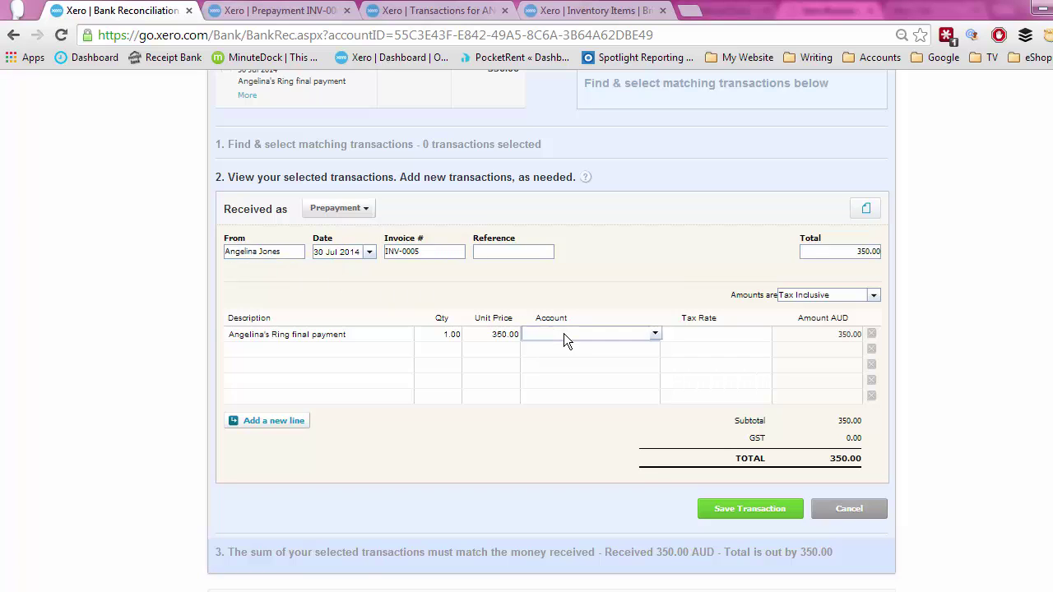
type("cu")
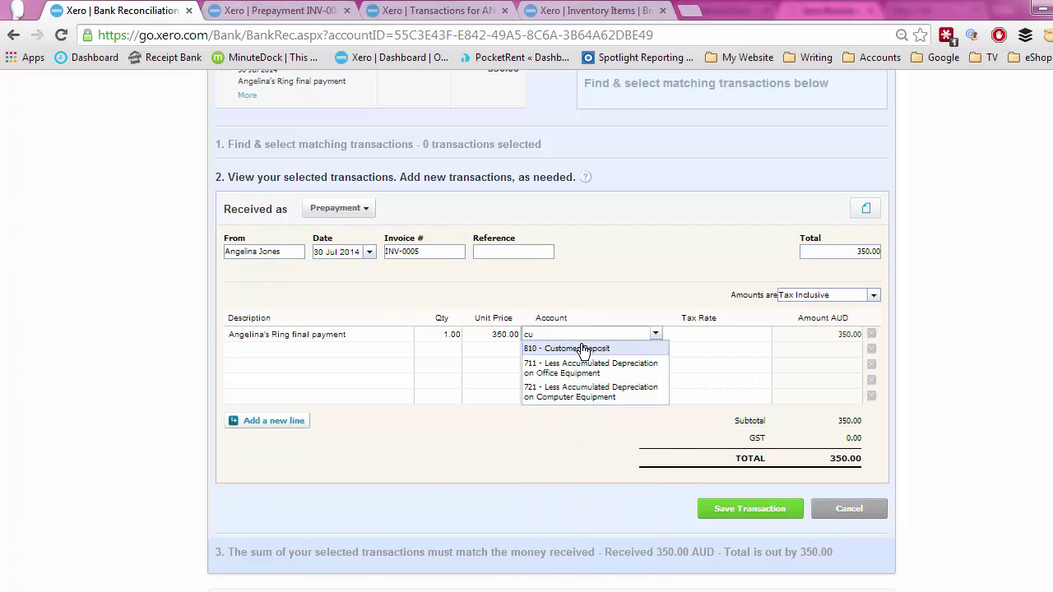
left_click(584, 349)
left_click(749, 510)
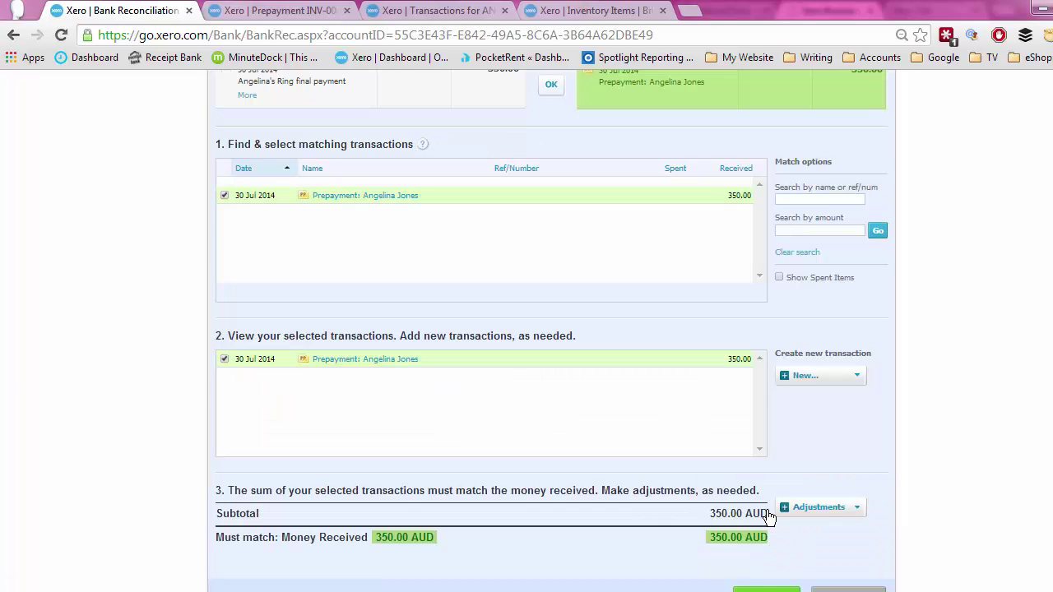
left_click(550, 86)
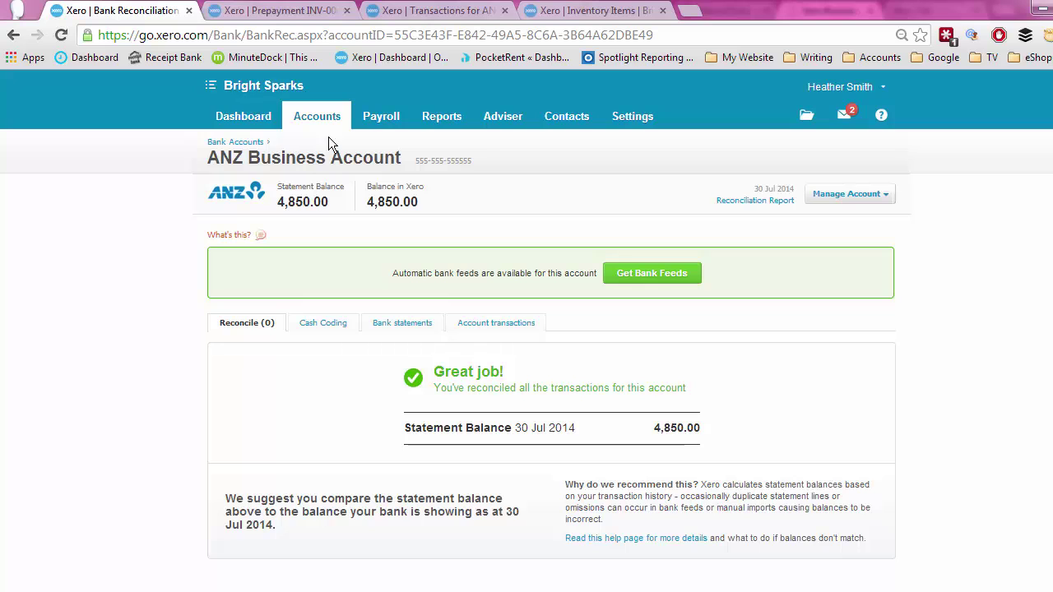
Step: Open the customer's engagement ring invoice INV-0001 from the sales invoices awaiting payment
left_click(330, 121)
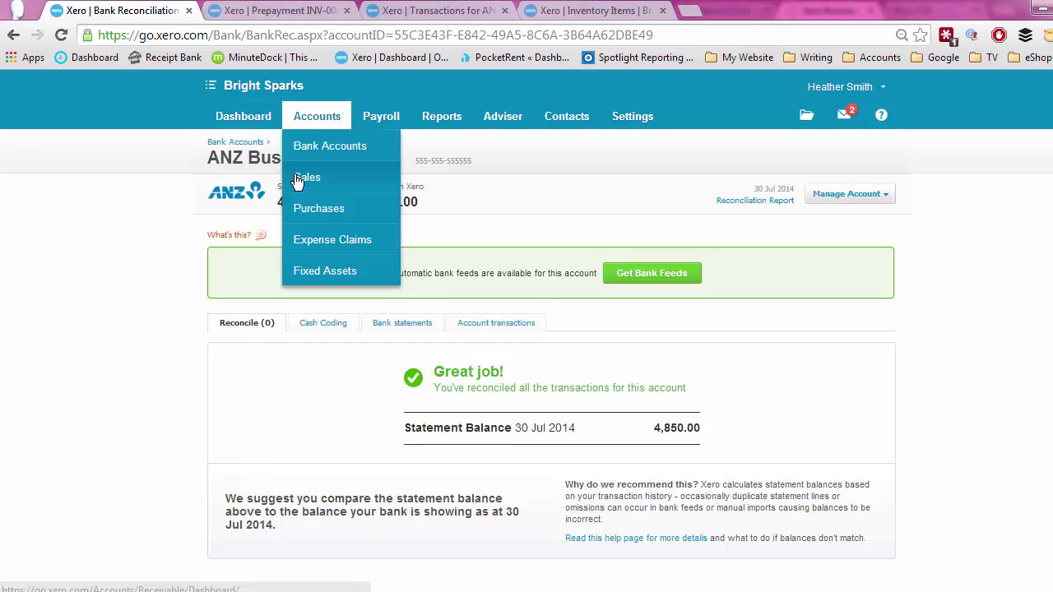
left_click(305, 172)
scroll(109, 216, "down", 1)
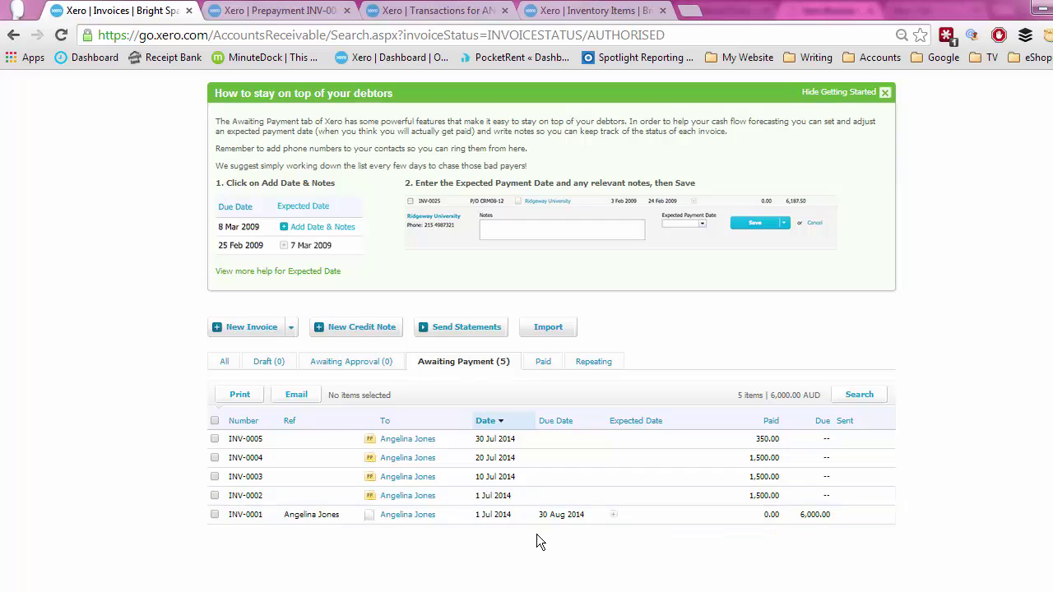
left_click(403, 514)
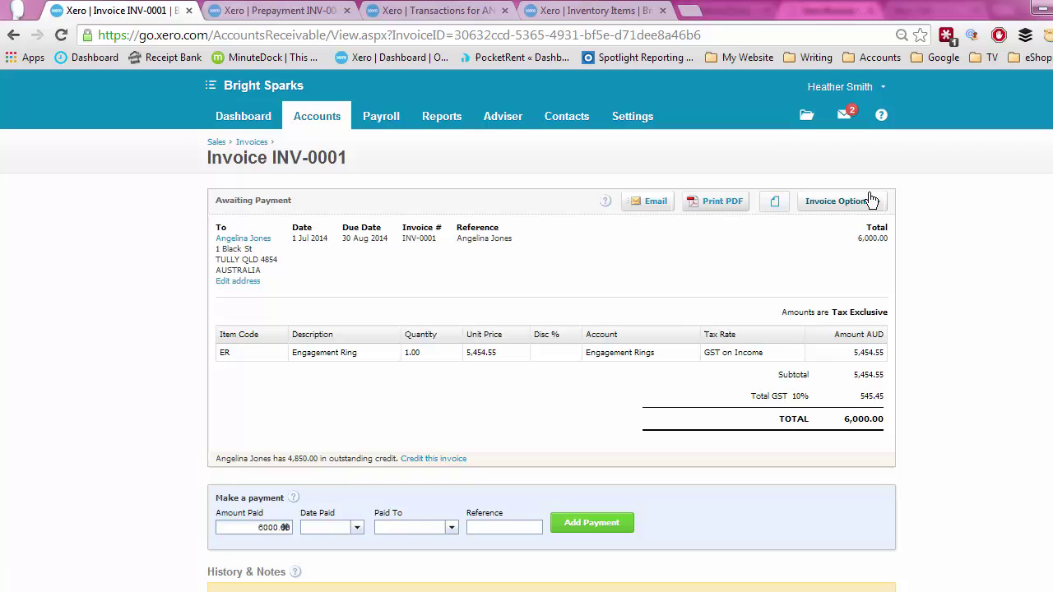
Step: Edit invoice INV-0001 to set the Engagement Ring unit price to 4850 and update the invoice
left_click(876, 206)
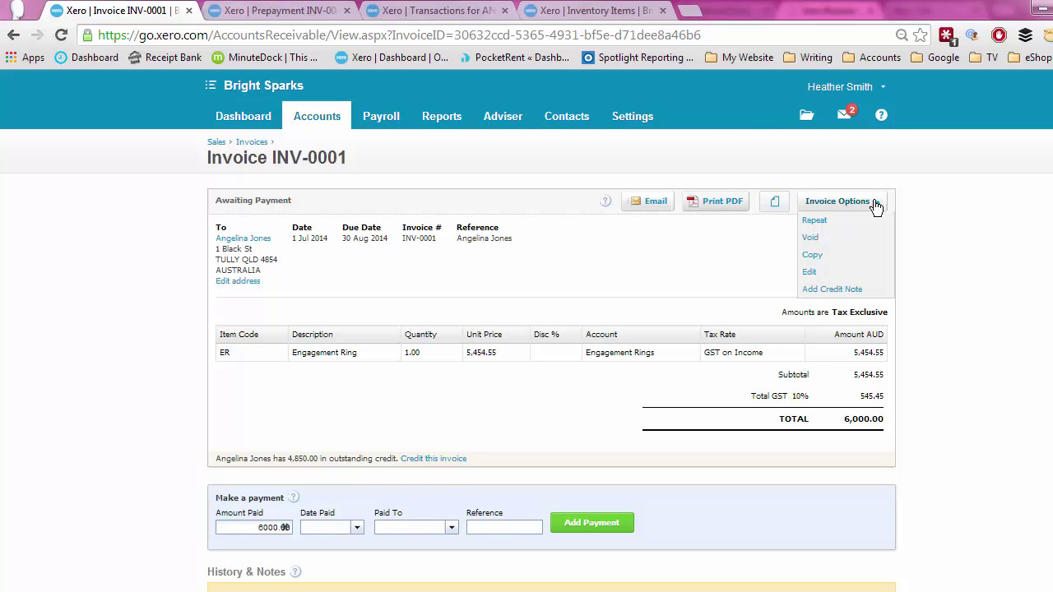
left_click(828, 273)
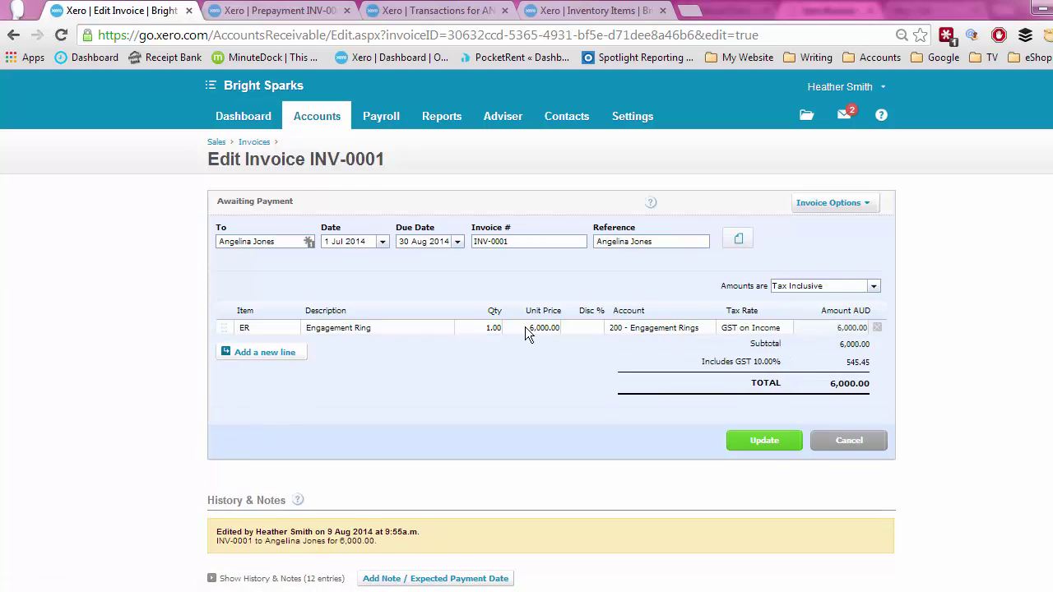
left_click(523, 328)
type("4850")
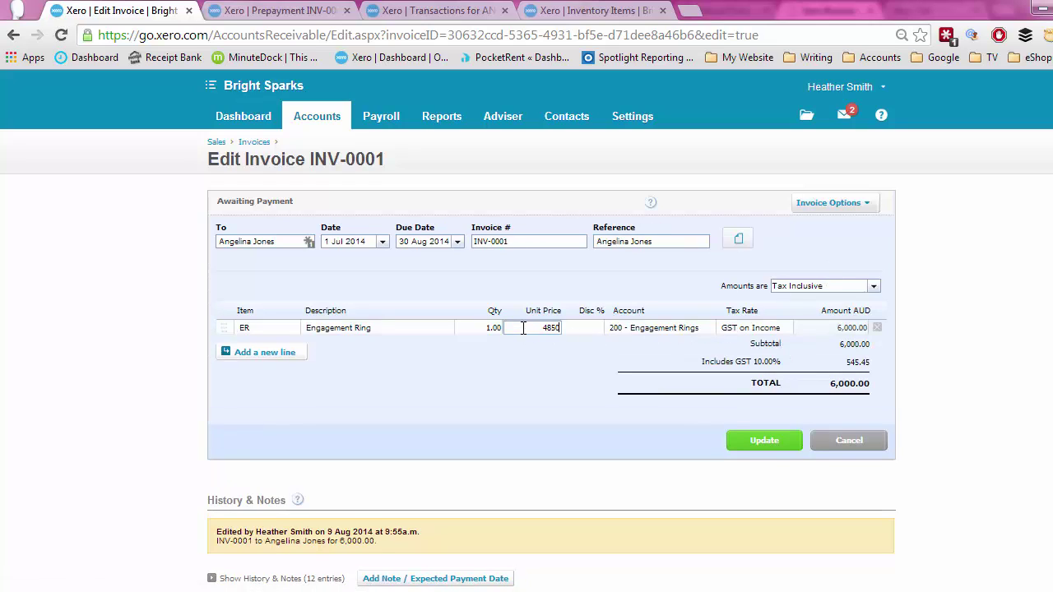
key("Tab")
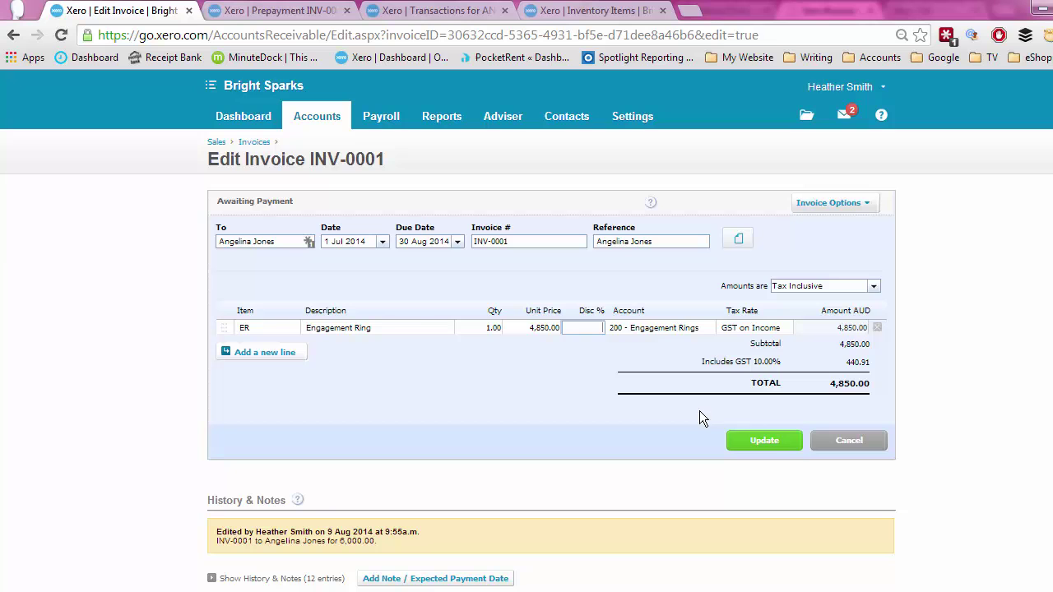
left_click(774, 446)
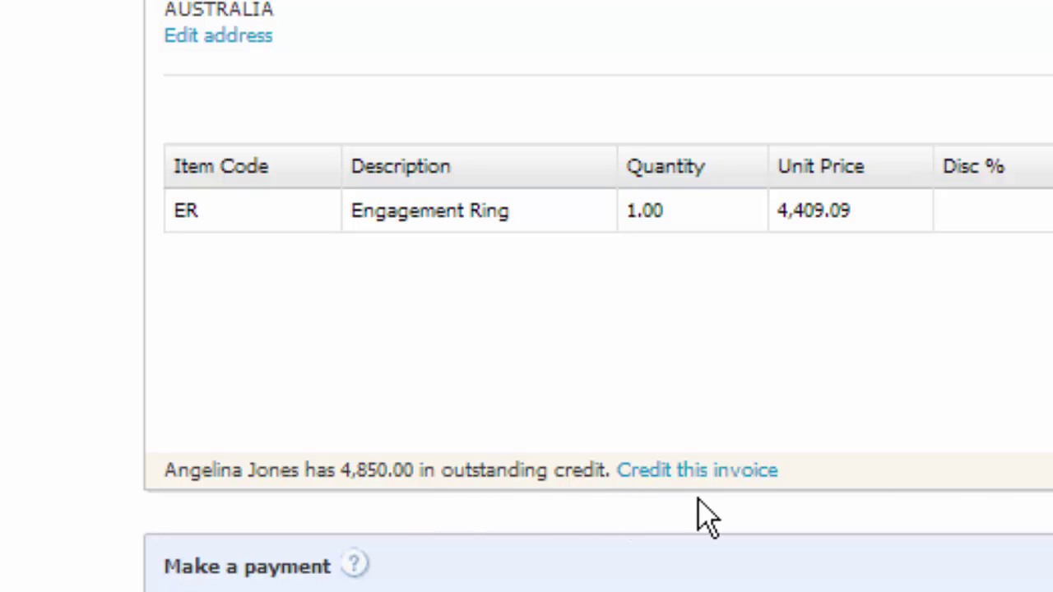
Step: Start crediting invoice INV-0001 from the outstanding prepayments, entering 1500 each for INV-0002, INV-0003 and INV-0004
left_click(697, 473)
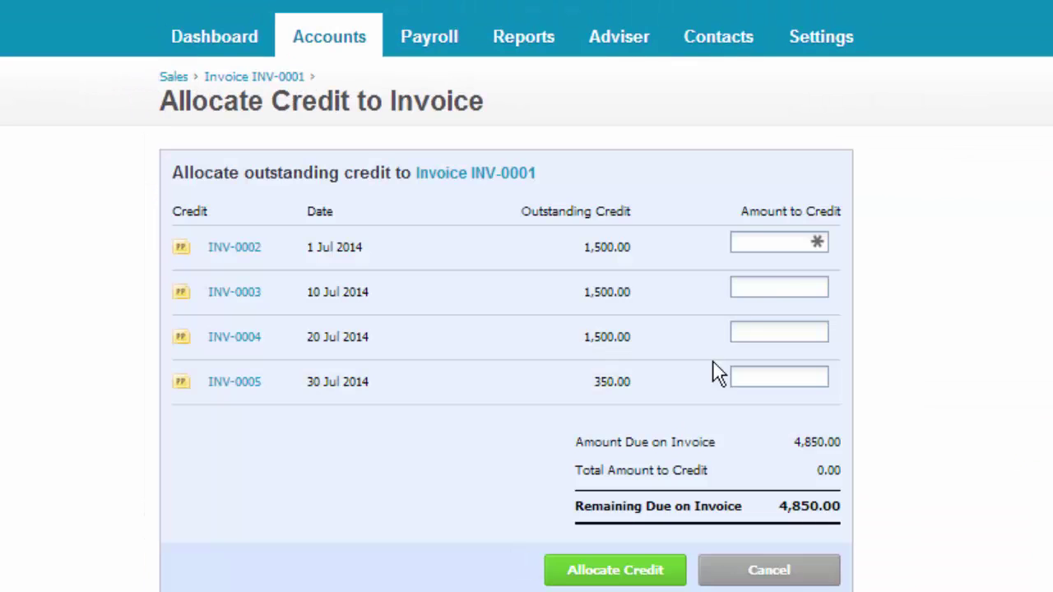
left_click(794, 243)
type("1500")
left_click(814, 295)
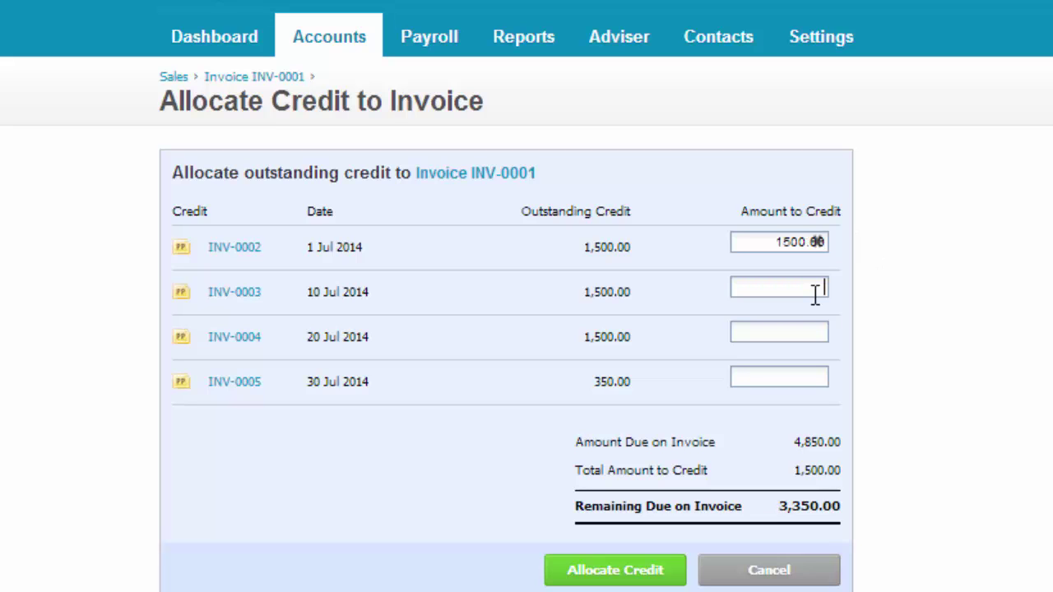
type("1500")
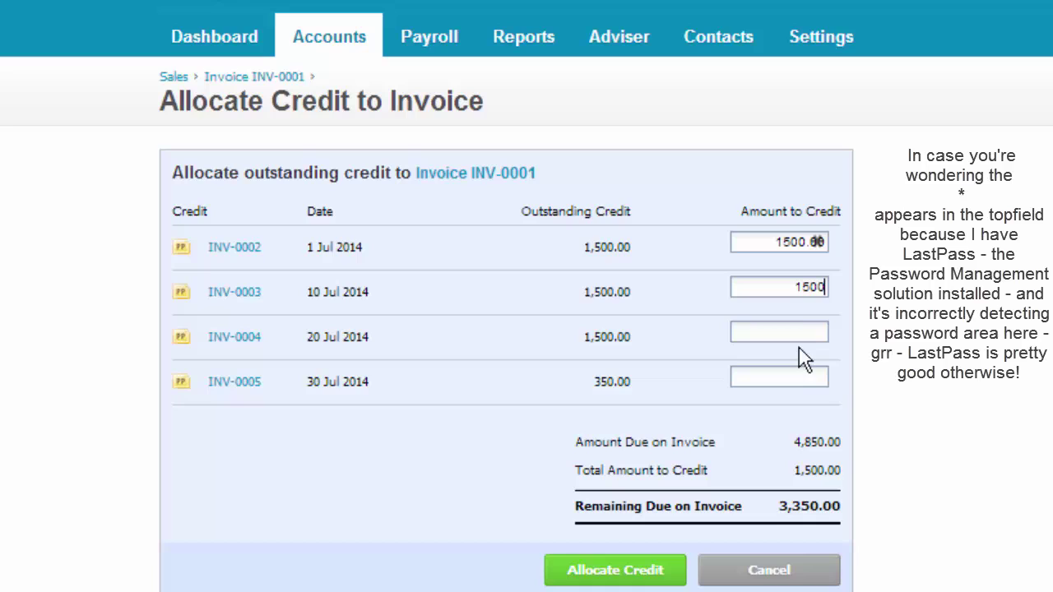
left_click(801, 333)
type("1500")
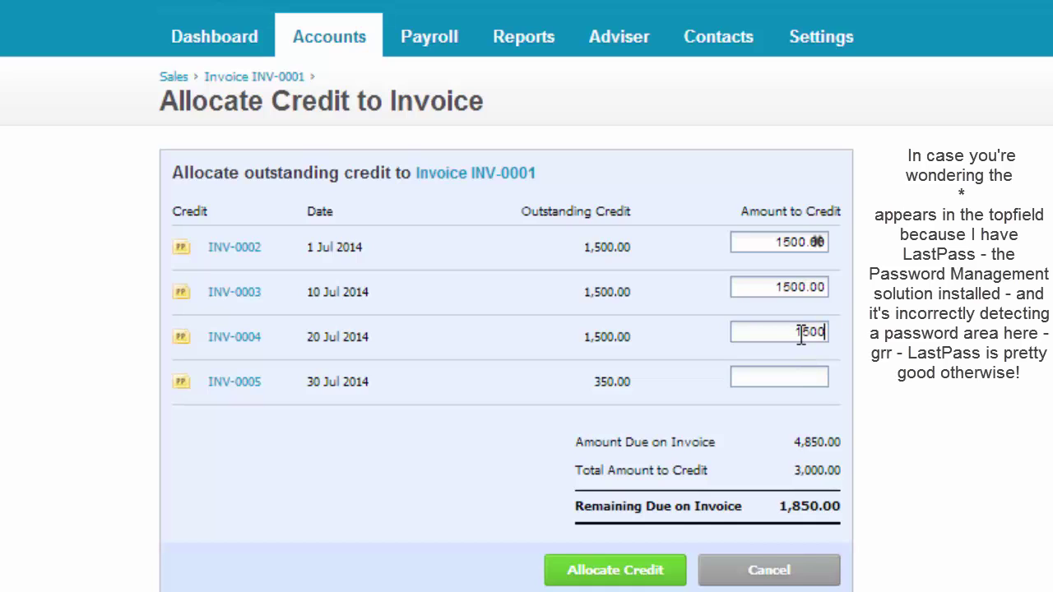
Step: Enter 350 as the amount to credit from INV-0005 and allocate all the credits to invoice INV-0001
left_click(814, 378)
type("350")
left_click(806, 333)
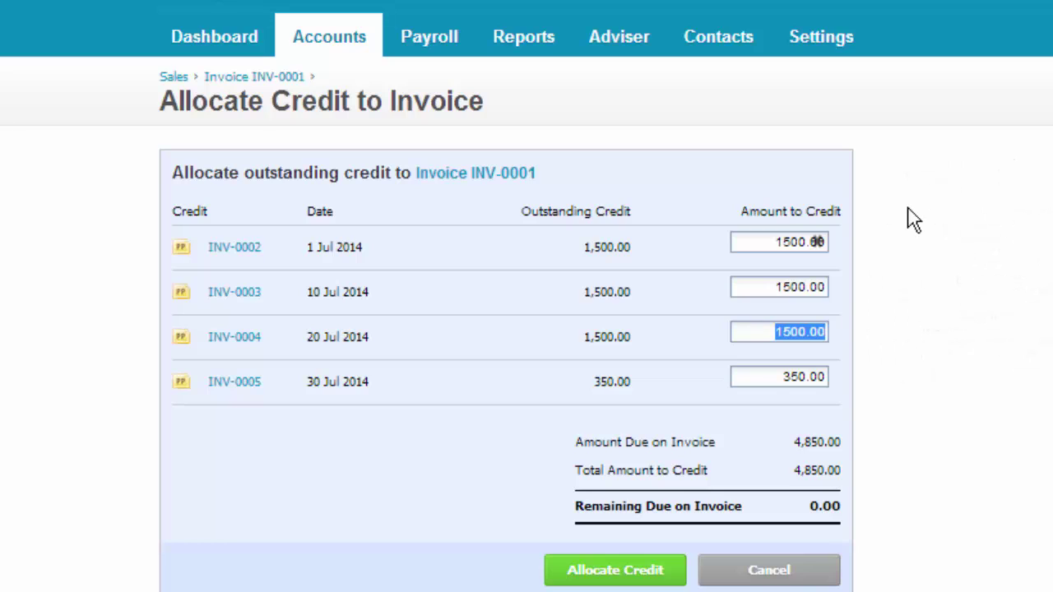
left_click(638, 576)
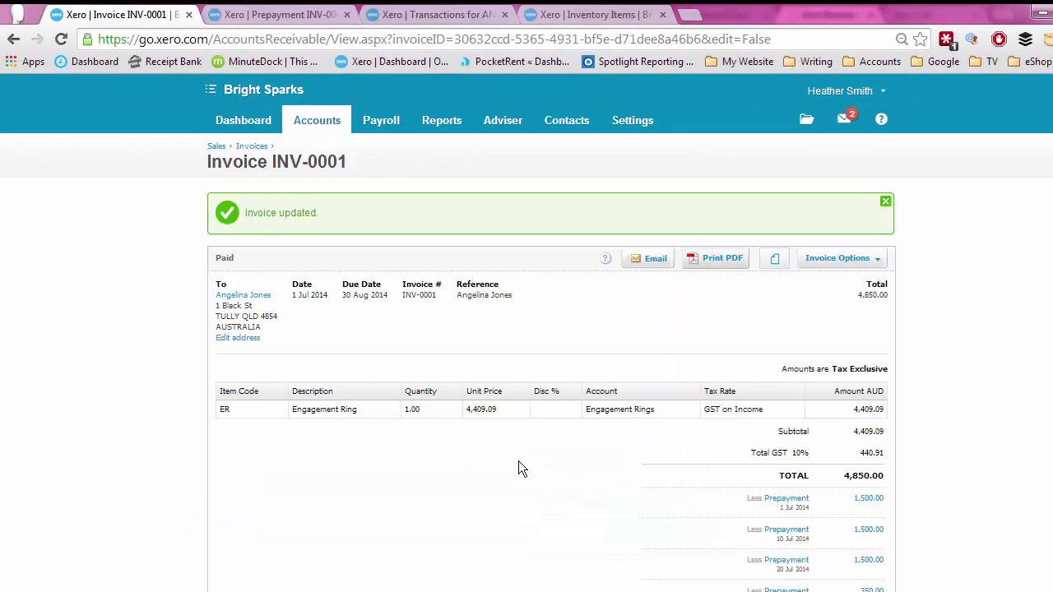
scroll(569, 394, "down", 3)
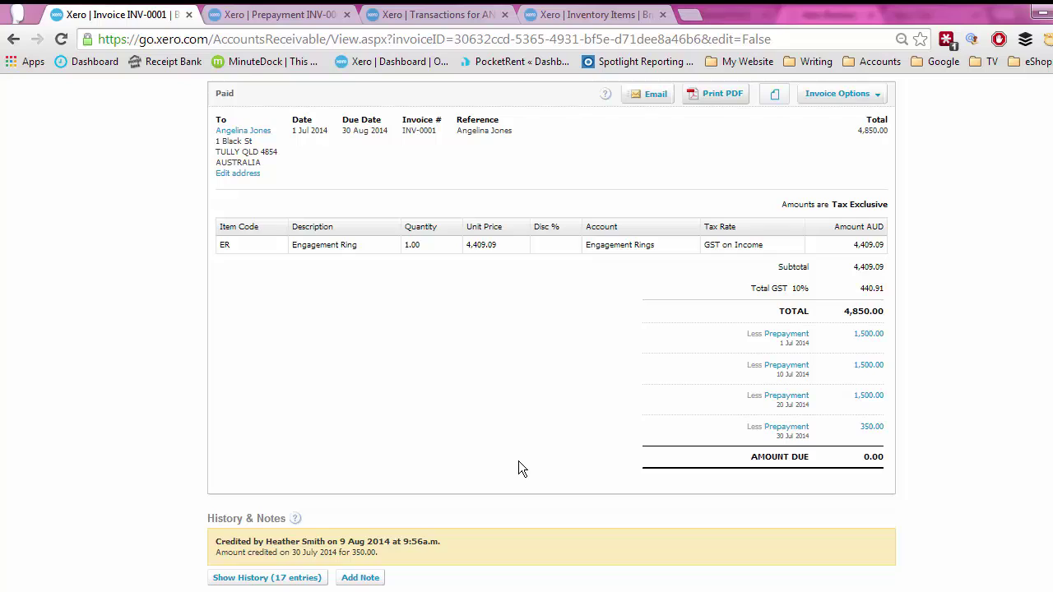